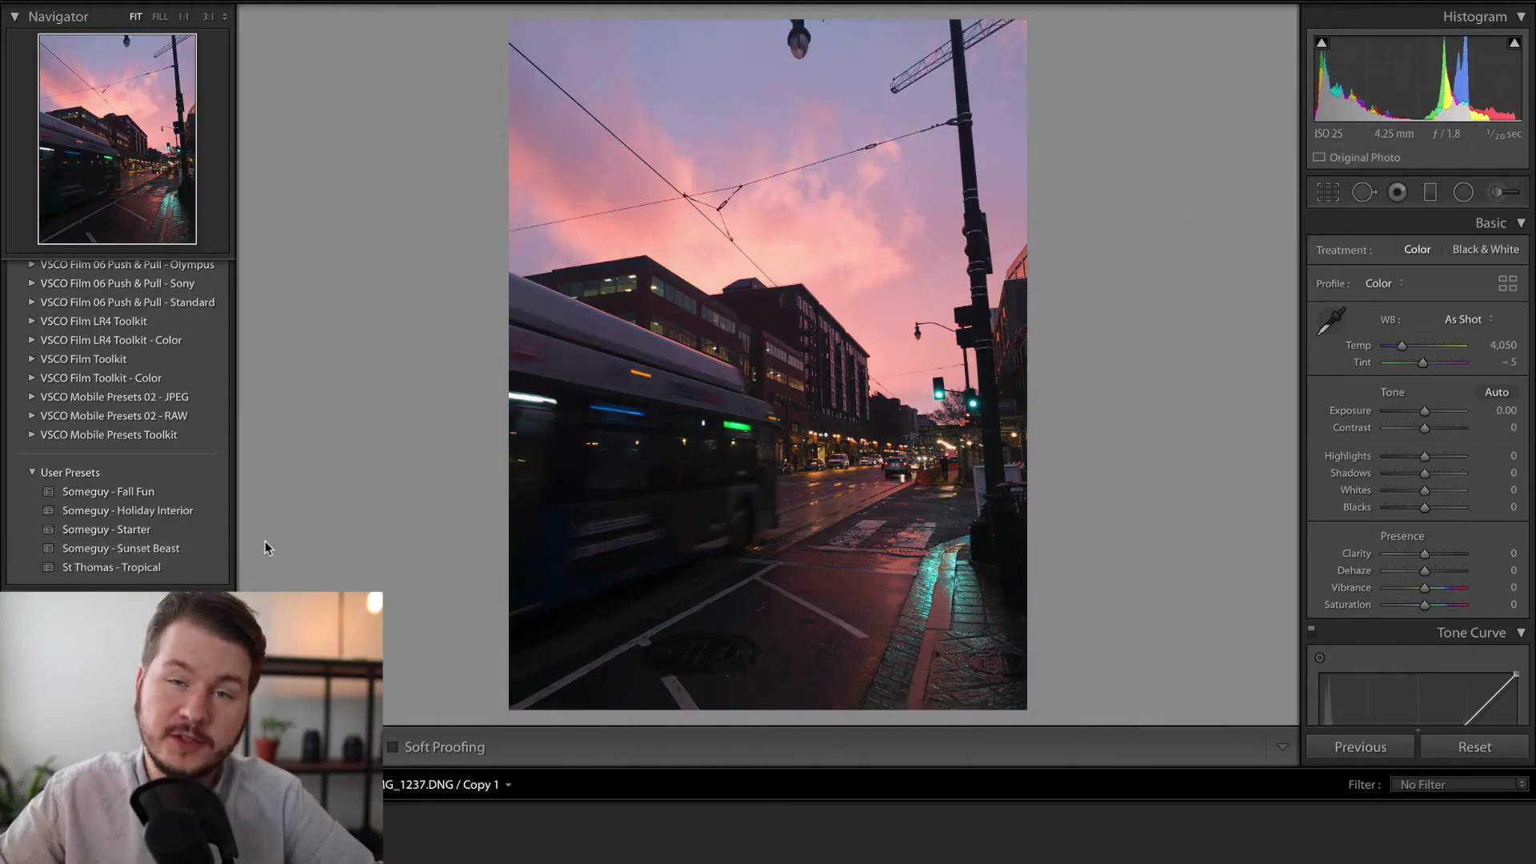
- Try the Someguy - Sunset Beast preset with Highlights lowered to −93, and reset all of the photo's adjustments
{"action": "left_click", "coordinate": [98, 550]}
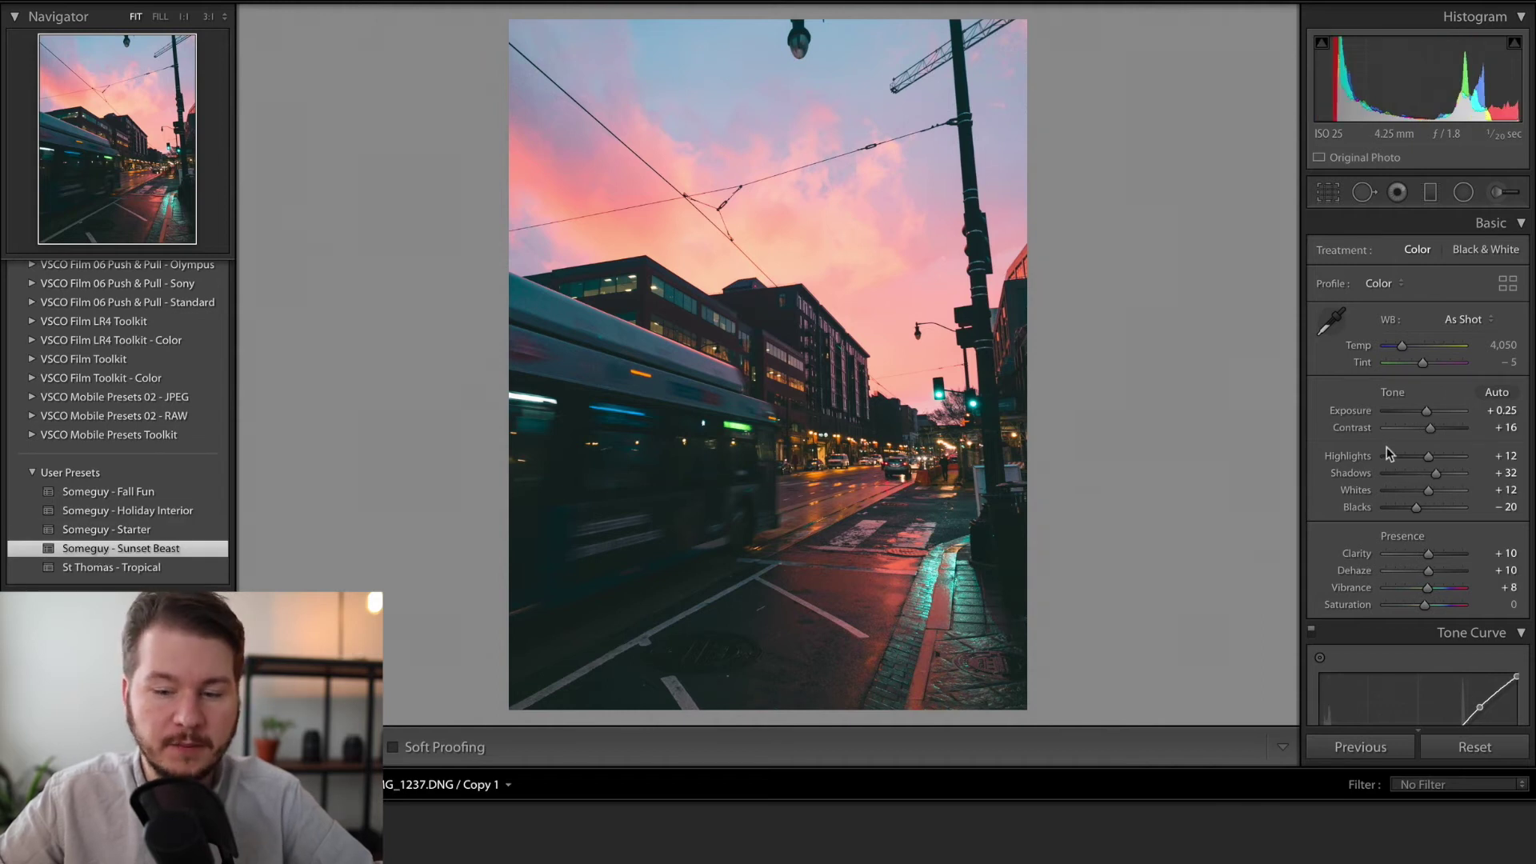
{"action": "left_click_drag", "start_coordinate": [1429, 458], "coordinate": [1389, 456]}
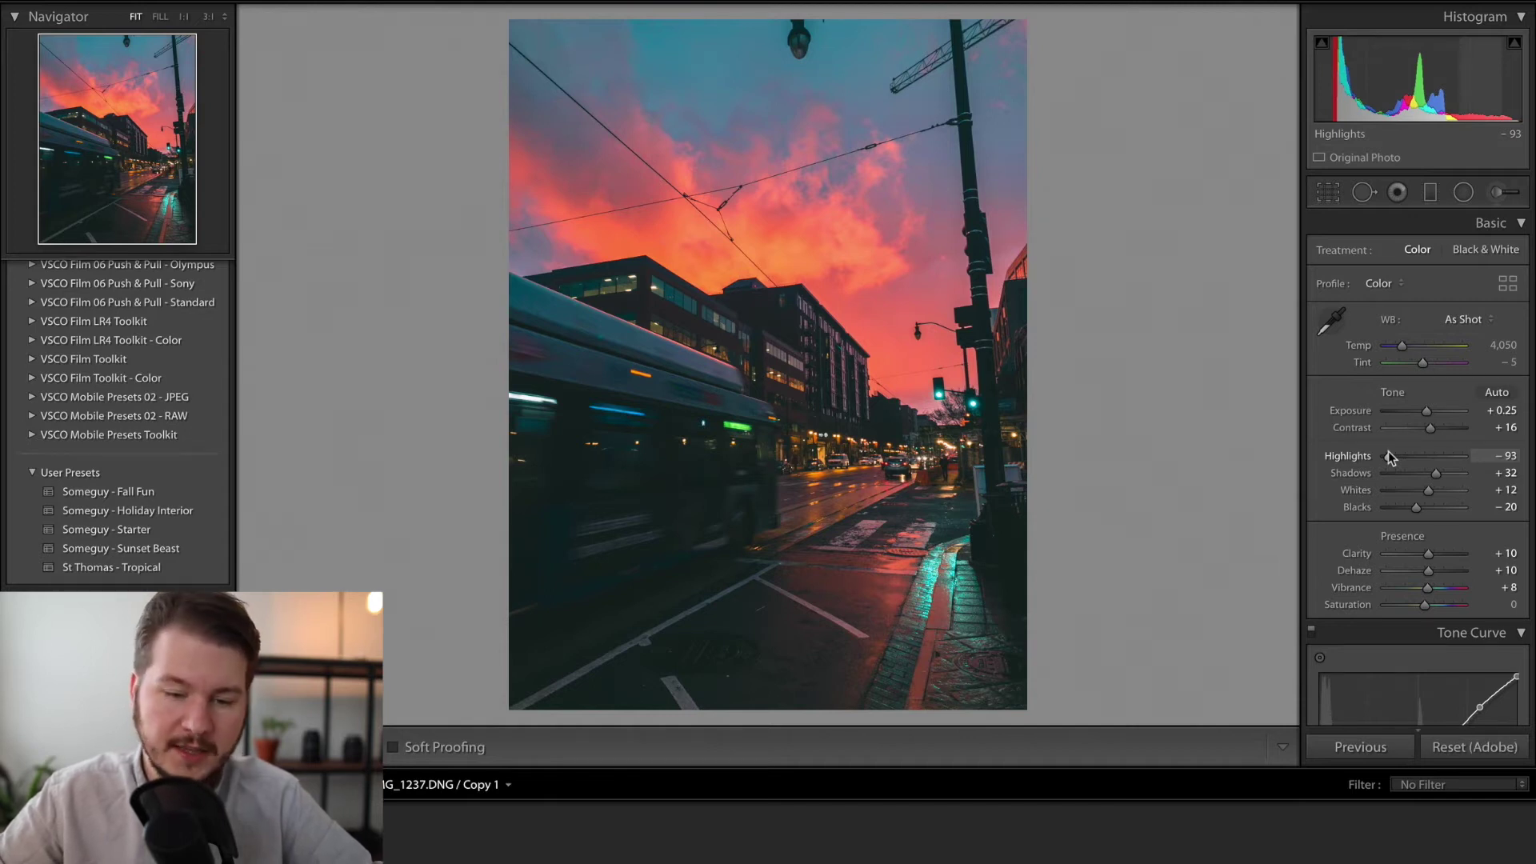
{"action": "key", "text": "ctrl+shift+r"}
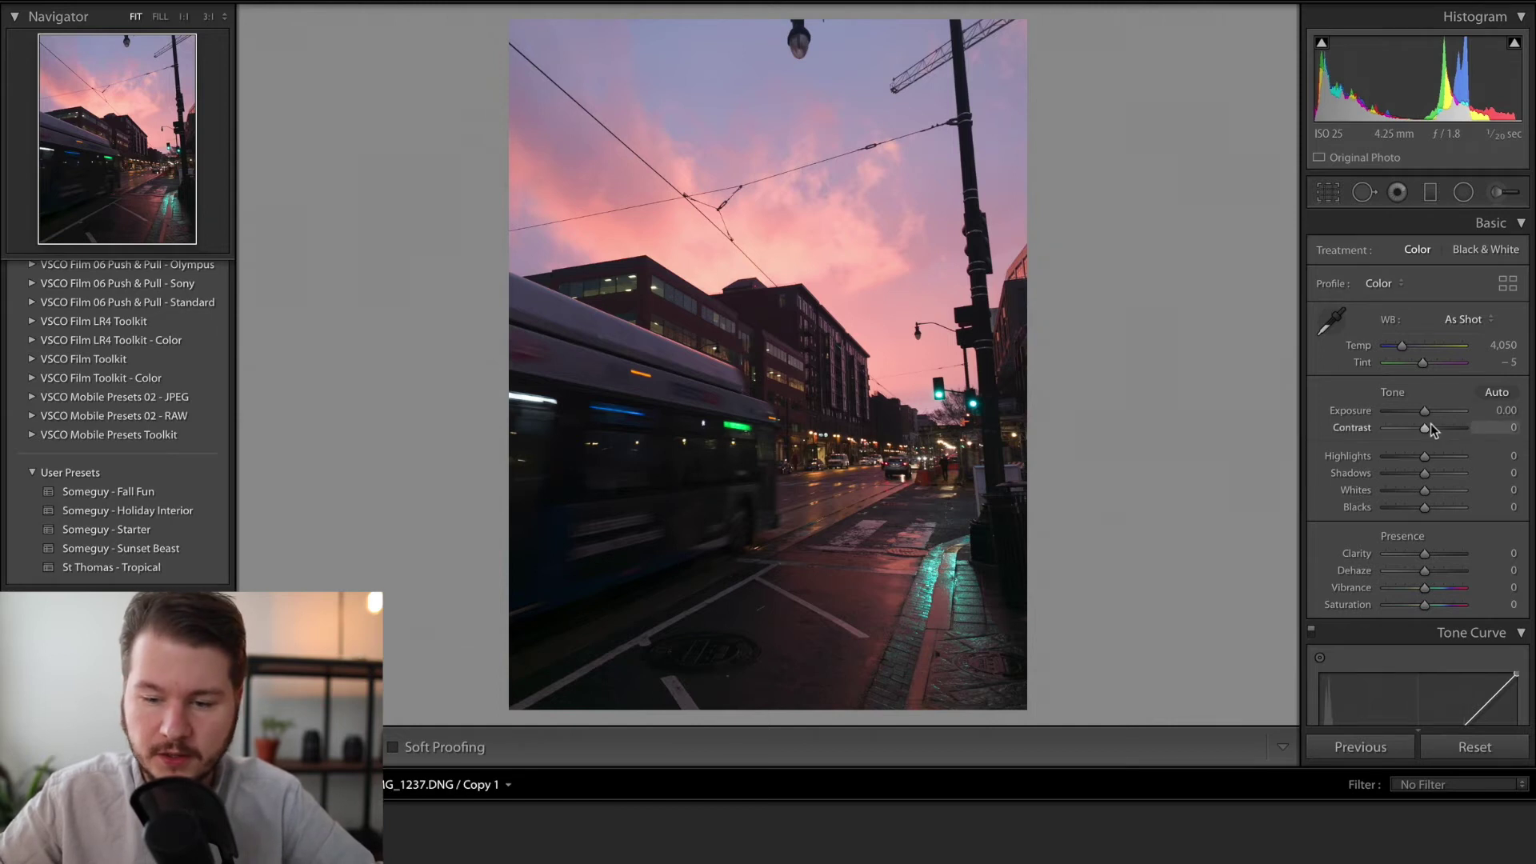
- Set Contrast to +17, Highlights −83, Shadows +29, Whites +25, Blacks −18, Clarity +11, Dehaze +18 and Vibrance +42
{"action": "left_click_drag", "start_coordinate": [1424, 427], "coordinate": [1357, 521]}
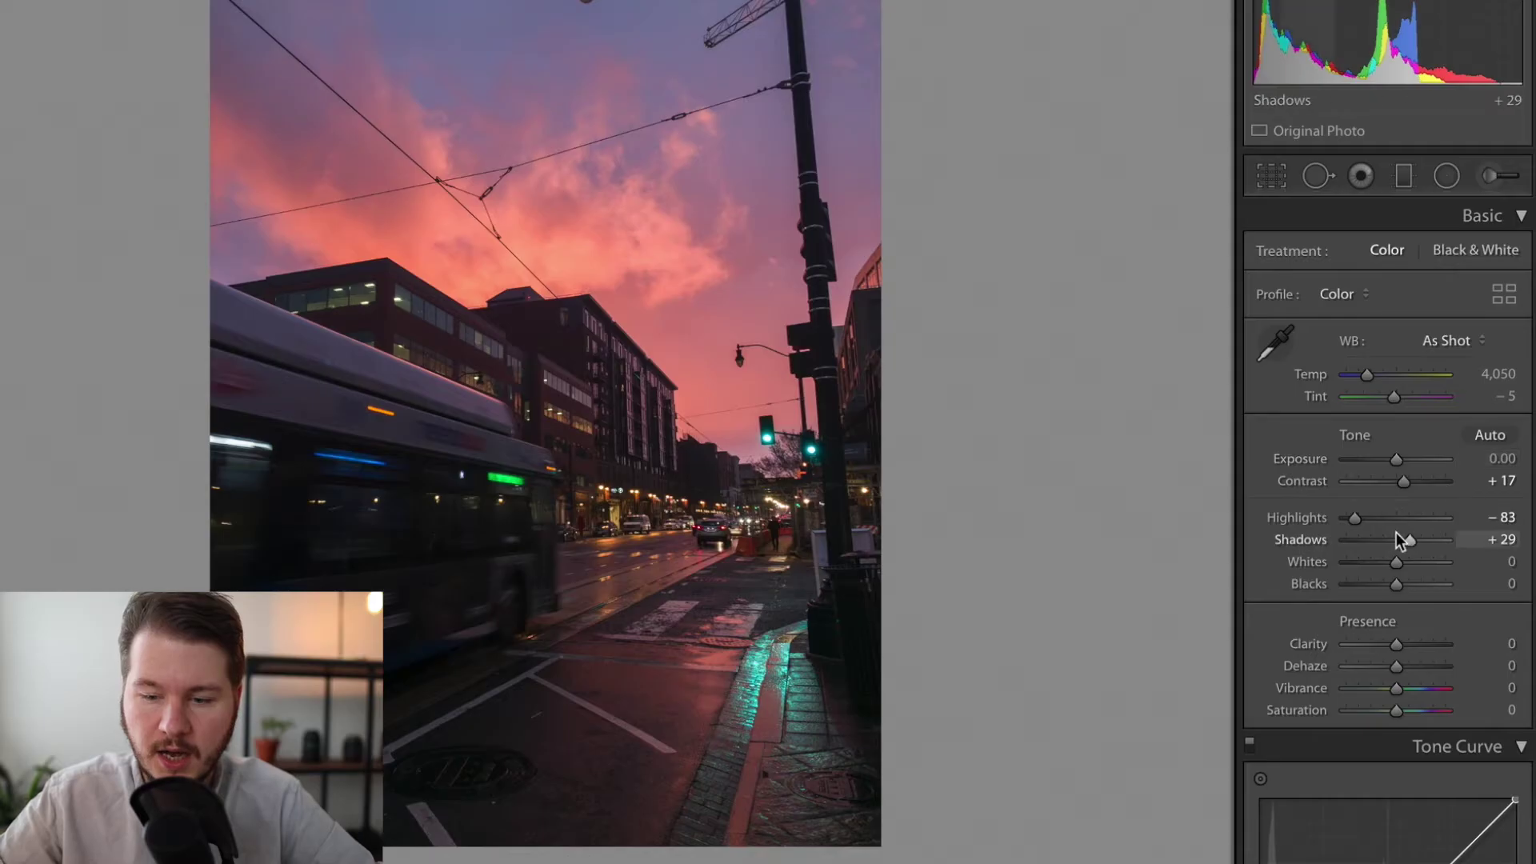
{"action": "mouse_move", "coordinate": [1392, 564]}
{"action": "left_mouse_down"}
{"action": "mouse_move", "coordinate": [1414, 563]}
{"action": "mouse_move", "coordinate": [1387, 589]}
{"action": "left_mouse_up"}
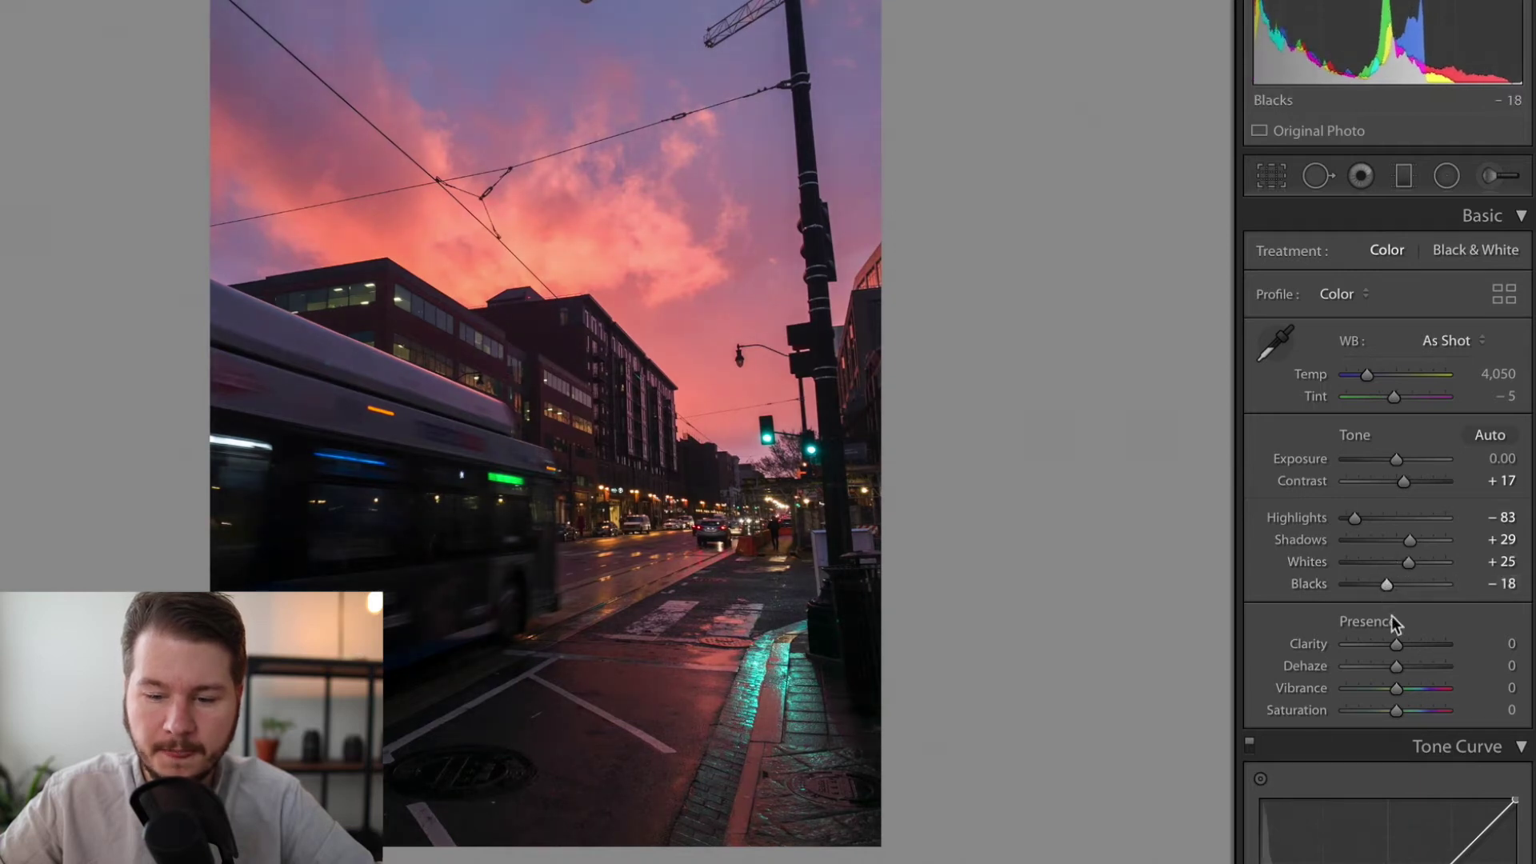
{"action": "mouse_move", "coordinate": [1394, 646]}
{"action": "left_mouse_down"}
{"action": "mouse_move", "coordinate": [1379, 642]}
{"action": "mouse_move", "coordinate": [1429, 657]}
{"action": "mouse_move", "coordinate": [1398, 647]}
{"action": "left_mouse_up"}
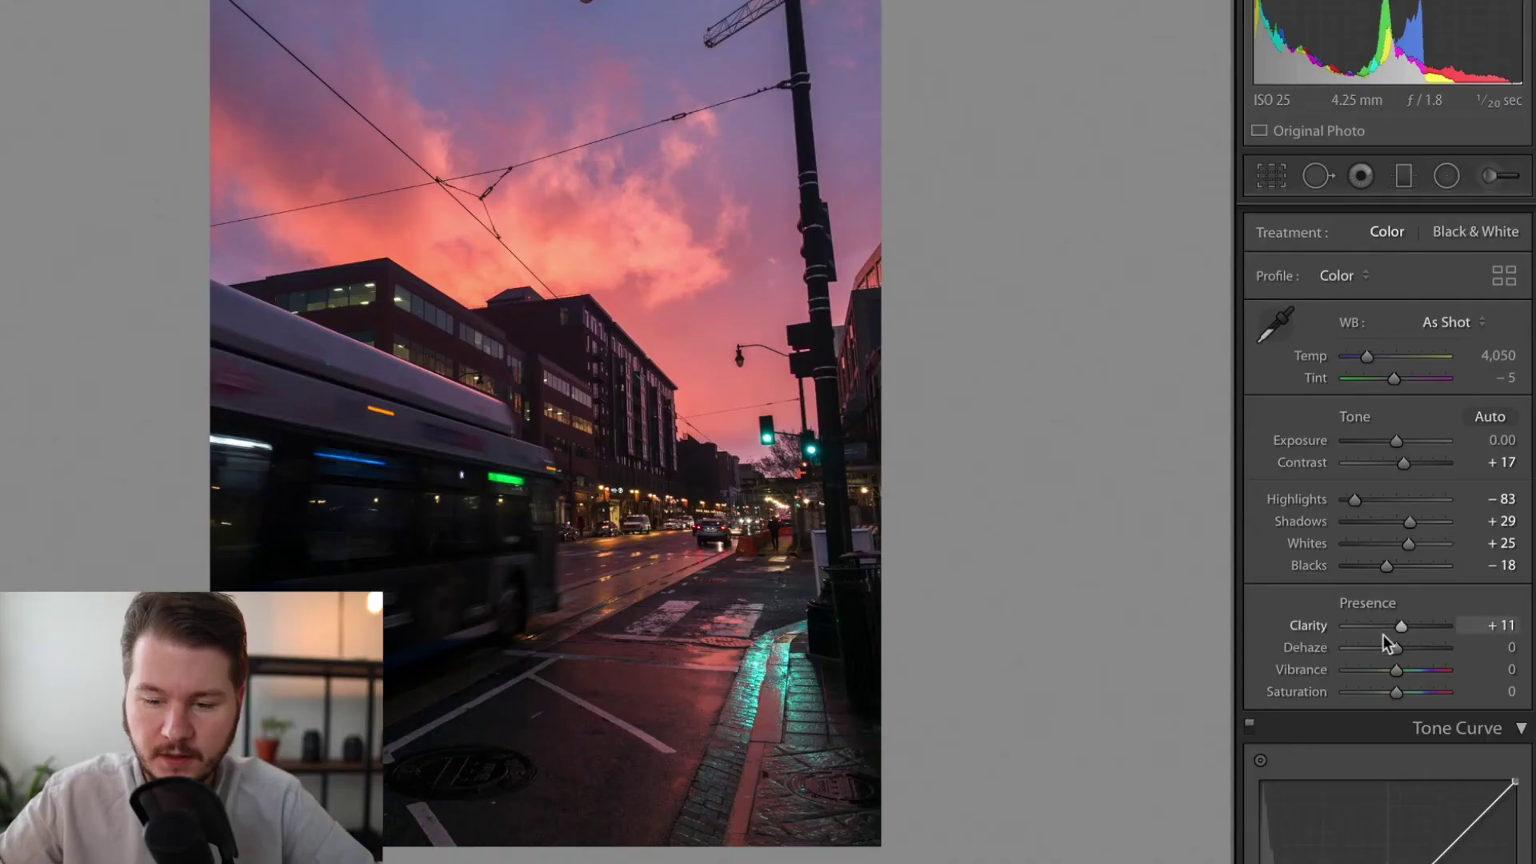
{"action": "left_click_drag", "start_coordinate": [1394, 648], "coordinate": [1400, 649]}
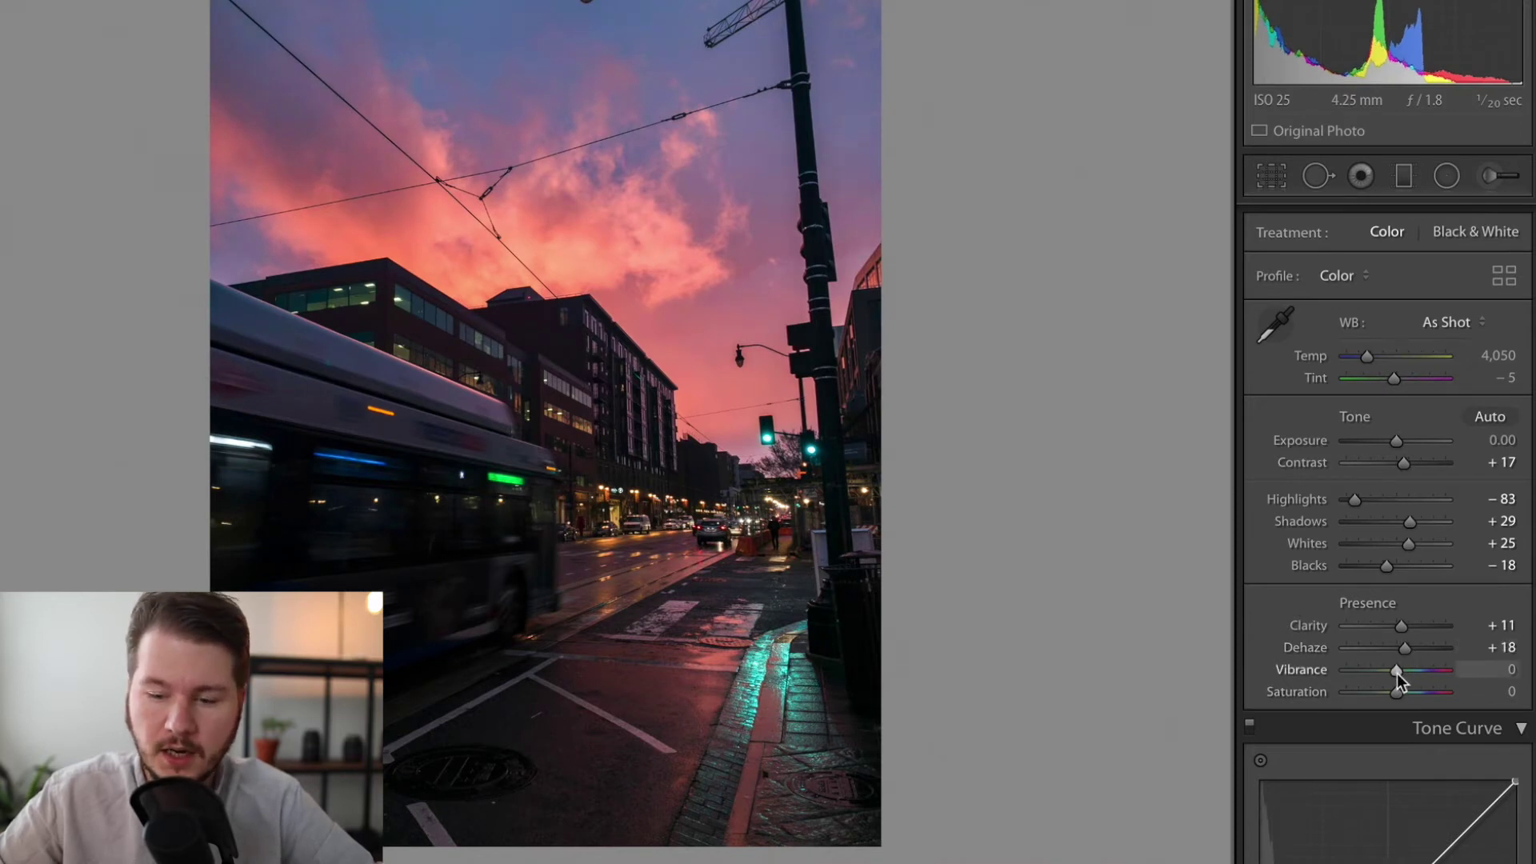
{"action": "left_click_drag", "start_coordinate": [1396, 671], "coordinate": [1398, 671]}
- Try lifting the RGB tone curve's black point to 11.0% with a single anchor in the shadows, and undo both changes
{"action": "scroll", "coordinate": [1360, 652], "scroll_direction": "down", "scroll_amount": 5}
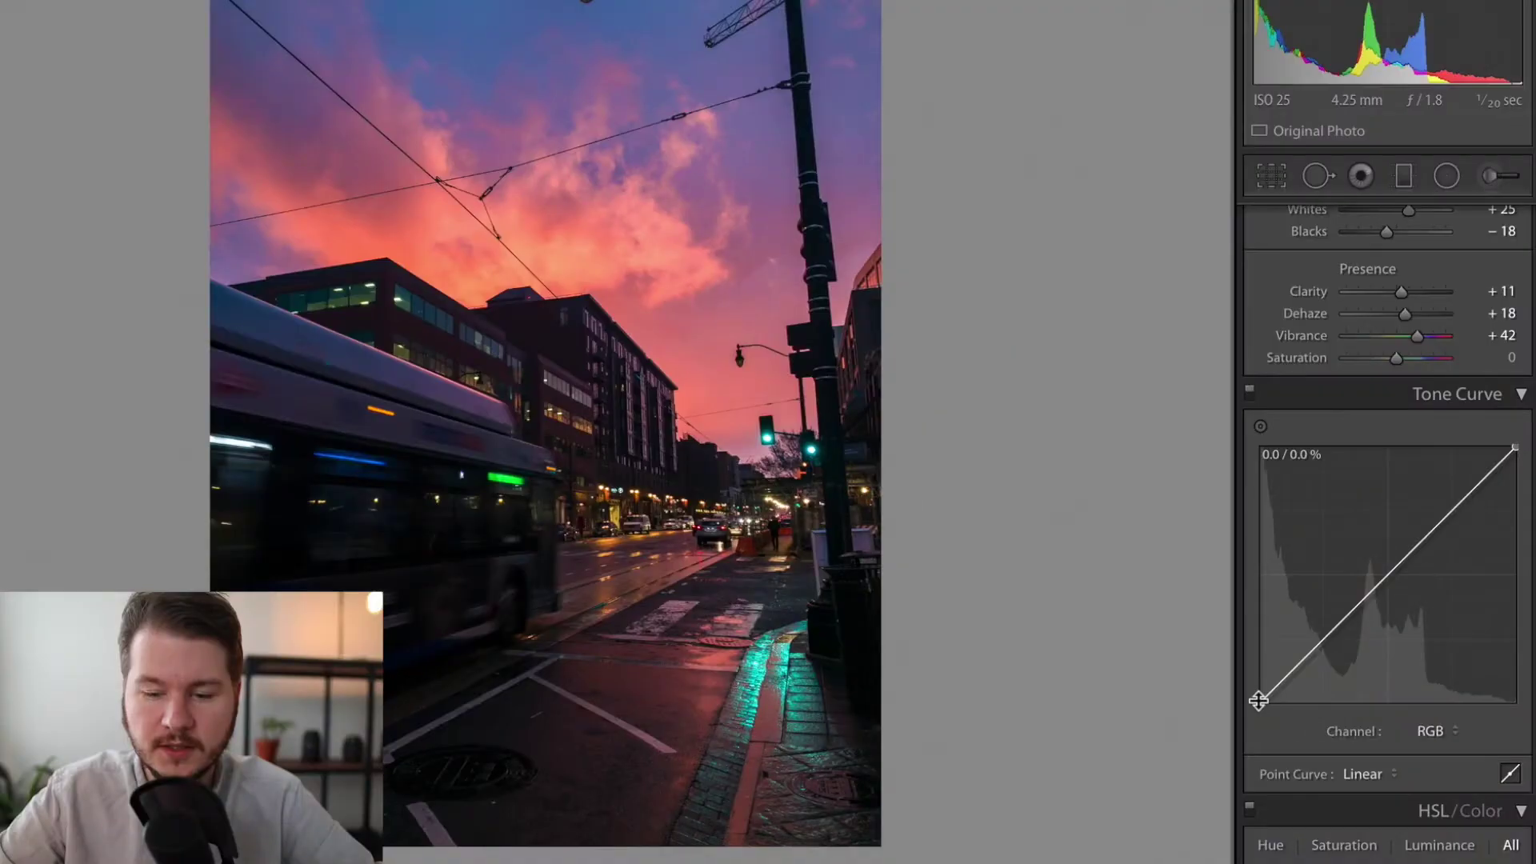
{"action": "left_click_drag", "start_coordinate": [1260, 699], "coordinate": [1227, 761]}
{"action": "left_click", "coordinate": [1324, 636]}
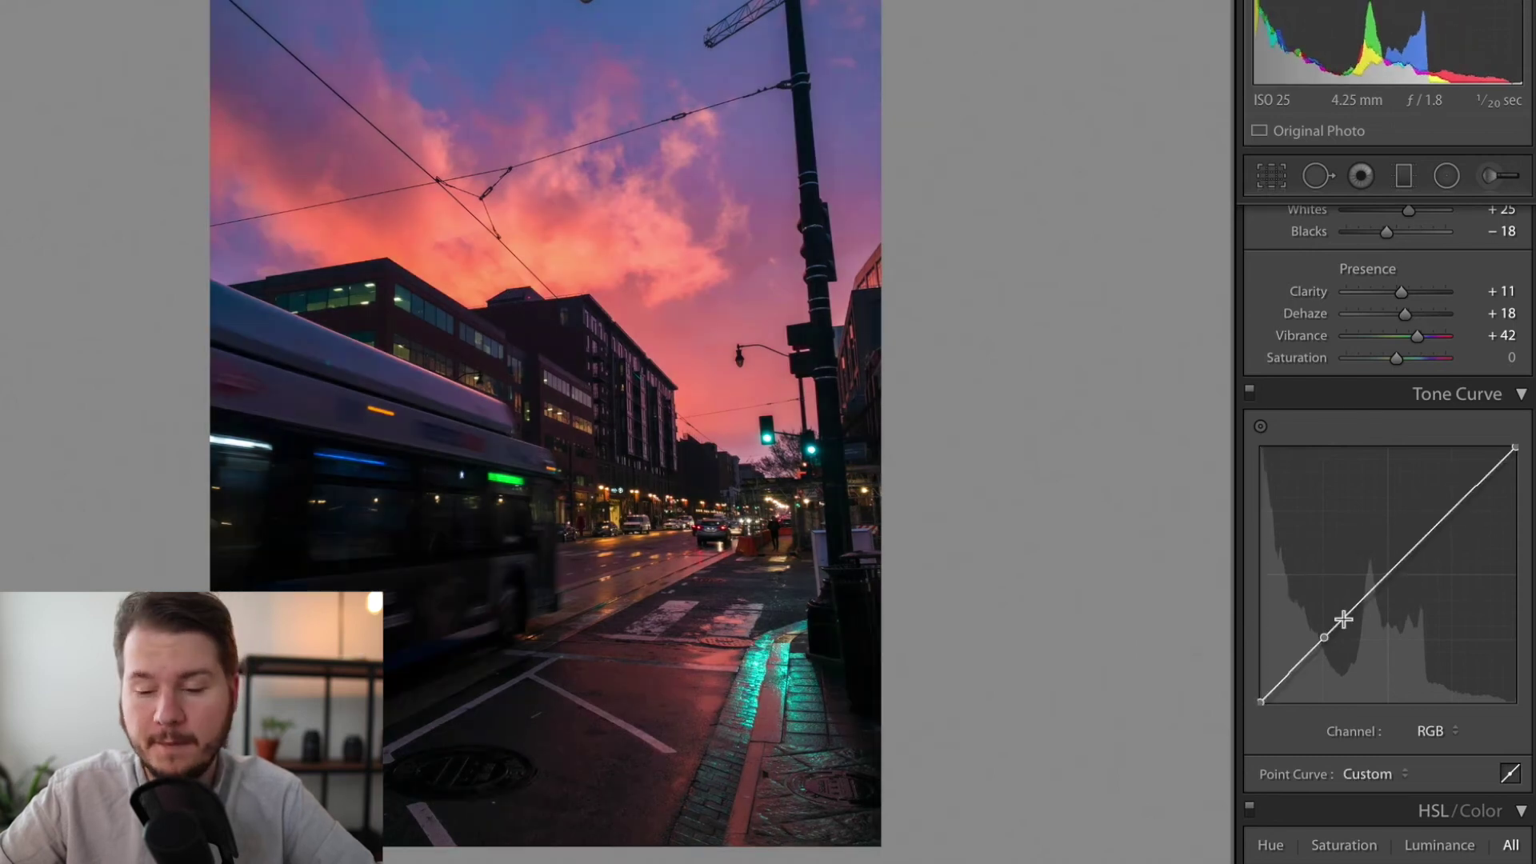
{"action": "left_click_drag", "start_coordinate": [1259, 703], "coordinate": [1258, 676]}
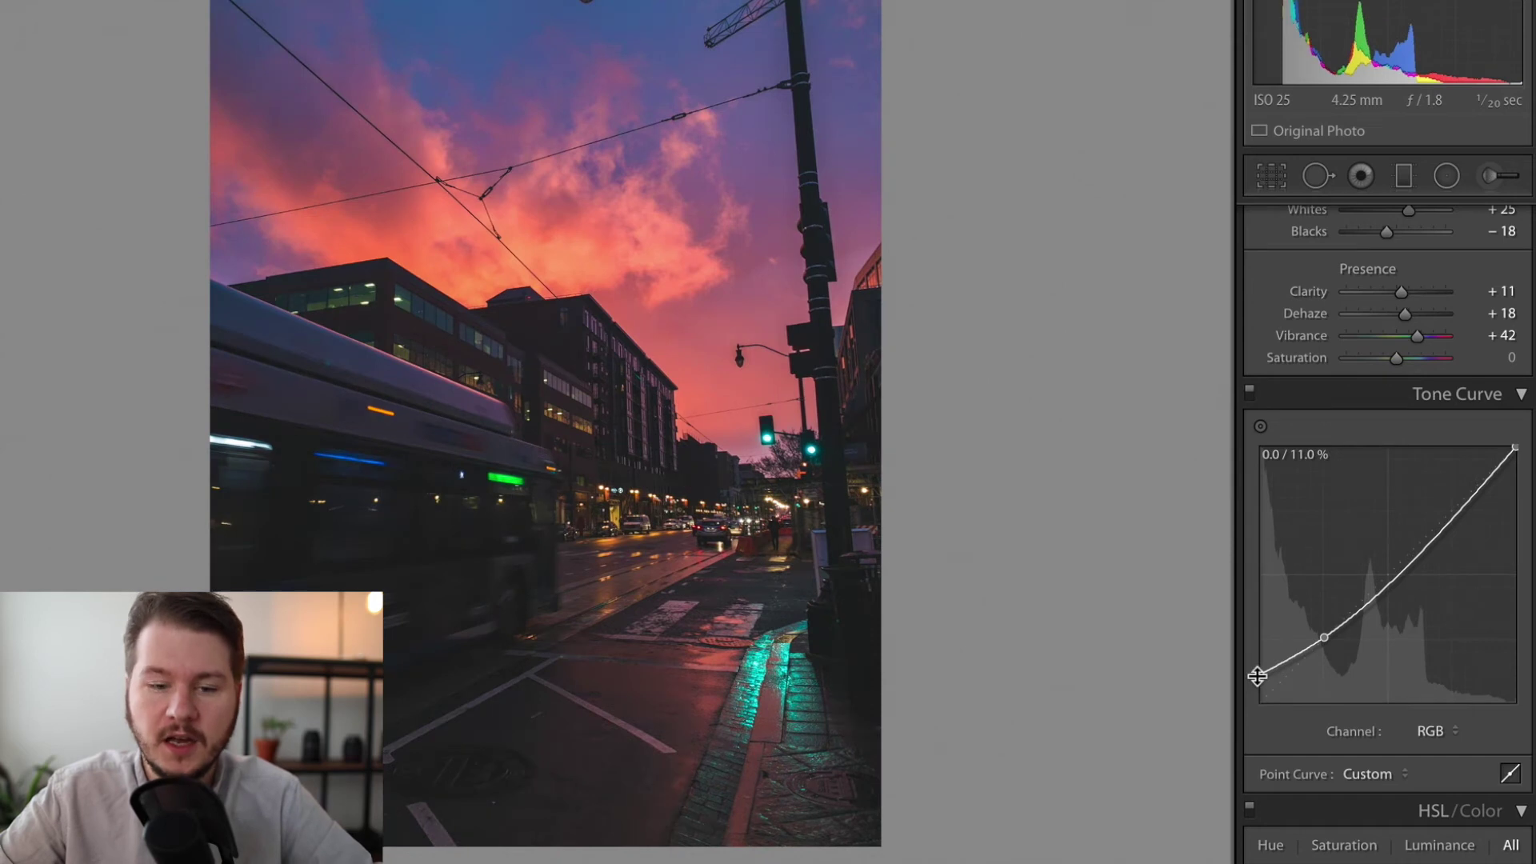
{"action": "key", "text": "ctrl+z"}
{"action": "key", "text": "ctrl+z"}
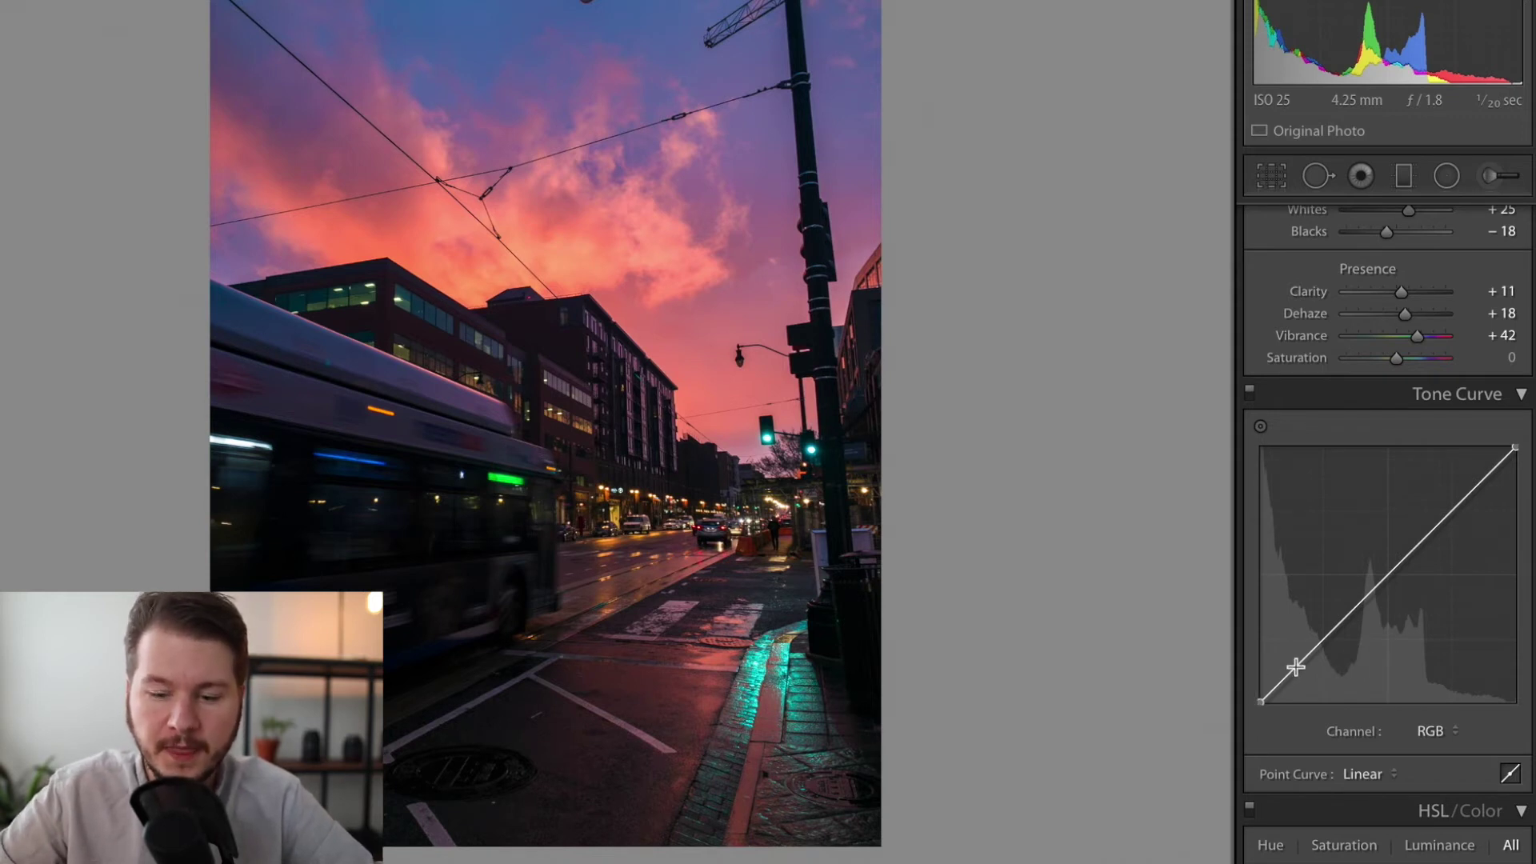
- Anchor the RGB tone curve with three points up to the midtones, lift the black point to 7.8%, and raise the highlights slightly
{"action": "left_click_drag", "start_coordinate": [1297, 664], "coordinate": [1304, 660]}
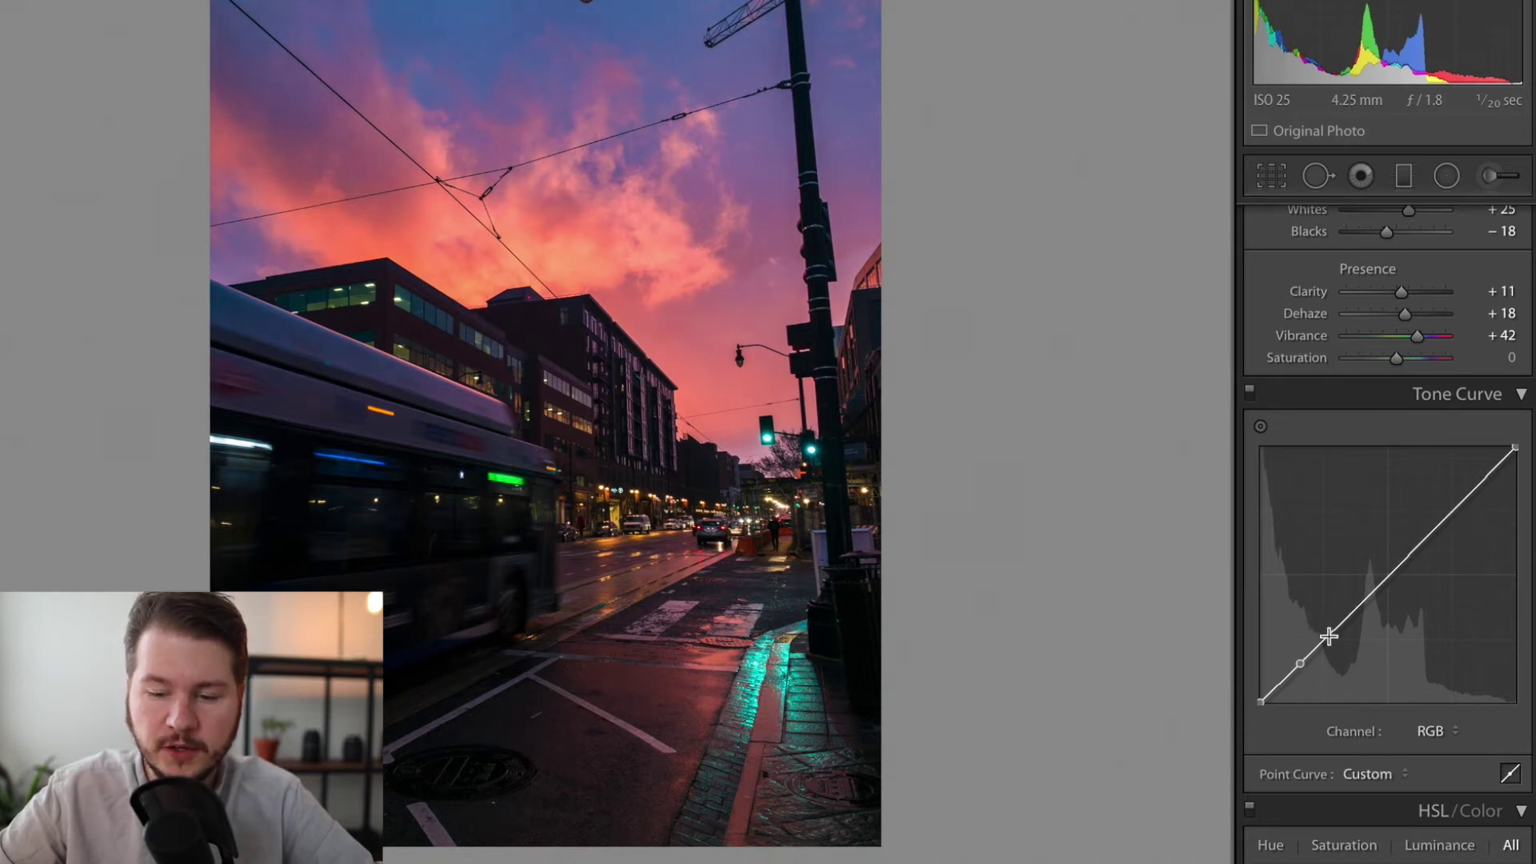
{"action": "left_click", "coordinate": [1330, 633]}
{"action": "left_click", "coordinate": [1384, 576]}
{"action": "left_click_drag", "start_coordinate": [1259, 702], "coordinate": [1252, 683]}
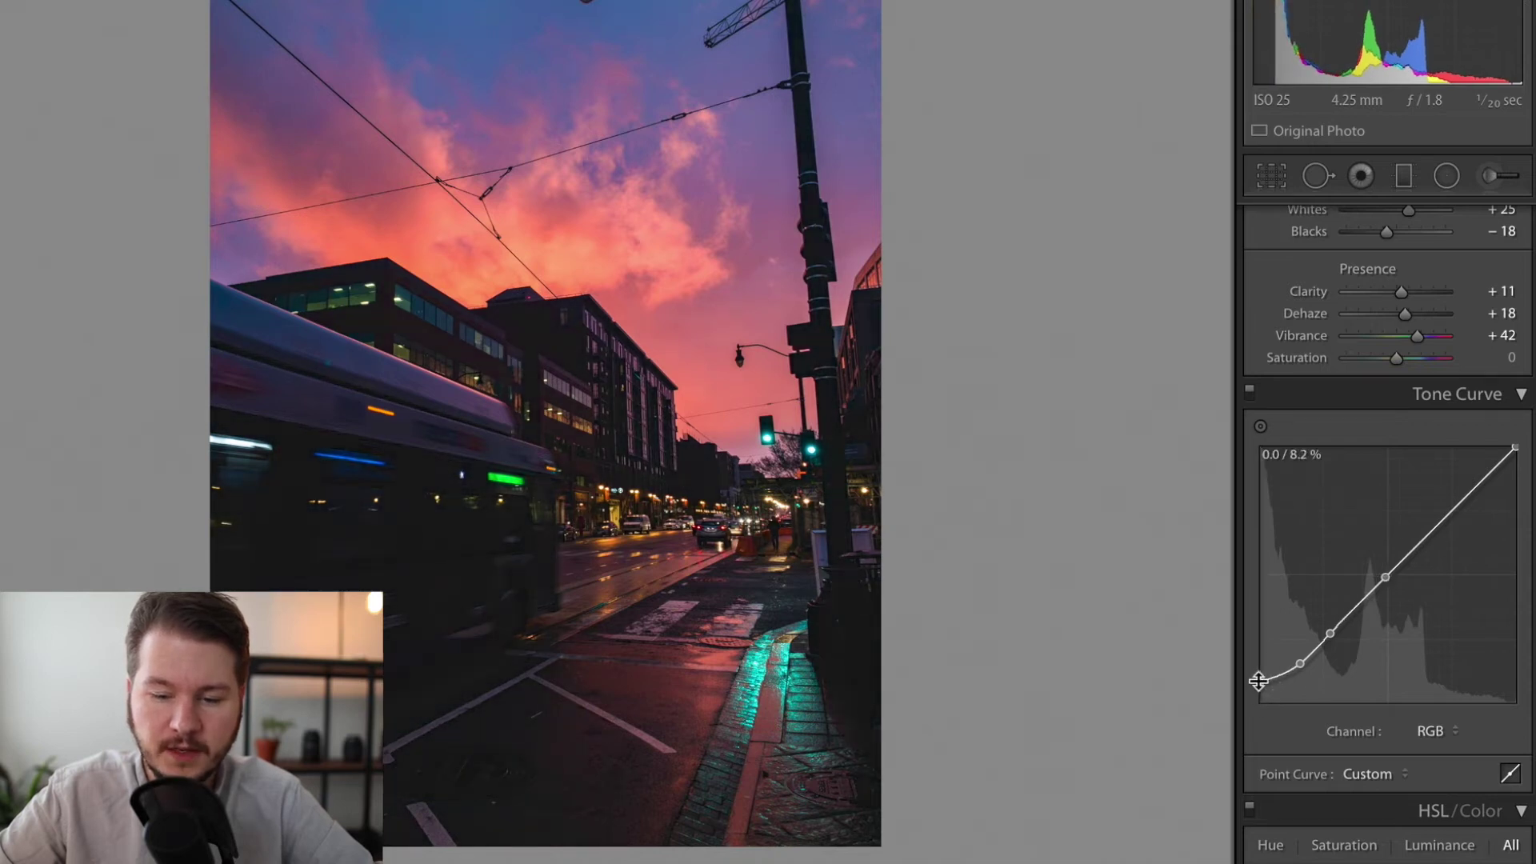
{"action": "left_click_drag", "start_coordinate": [1301, 673], "coordinate": [1247, 686]}
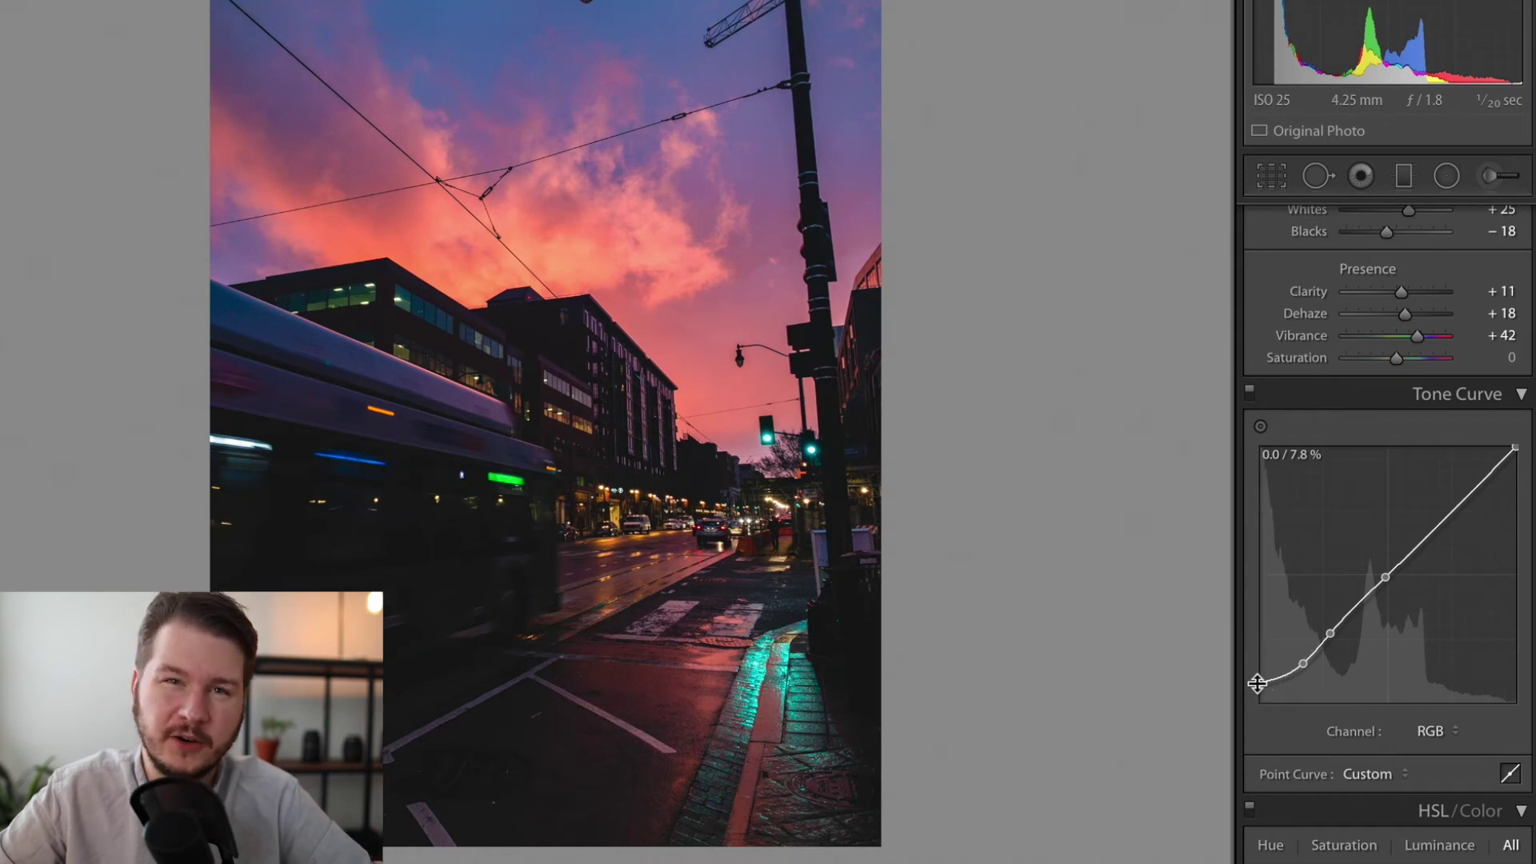
{"action": "mouse_move", "coordinate": [1450, 518]}
{"action": "left_mouse_down"}
{"action": "mouse_move", "coordinate": [1462, 502]}
{"action": "mouse_move", "coordinate": [1450, 506]}
{"action": "left_mouse_up"}
- Try raising the Blue hue in the HSL adjustments
{"action": "scroll", "coordinate": [1370, 760], "scroll_direction": "down", "scroll_amount": 6}
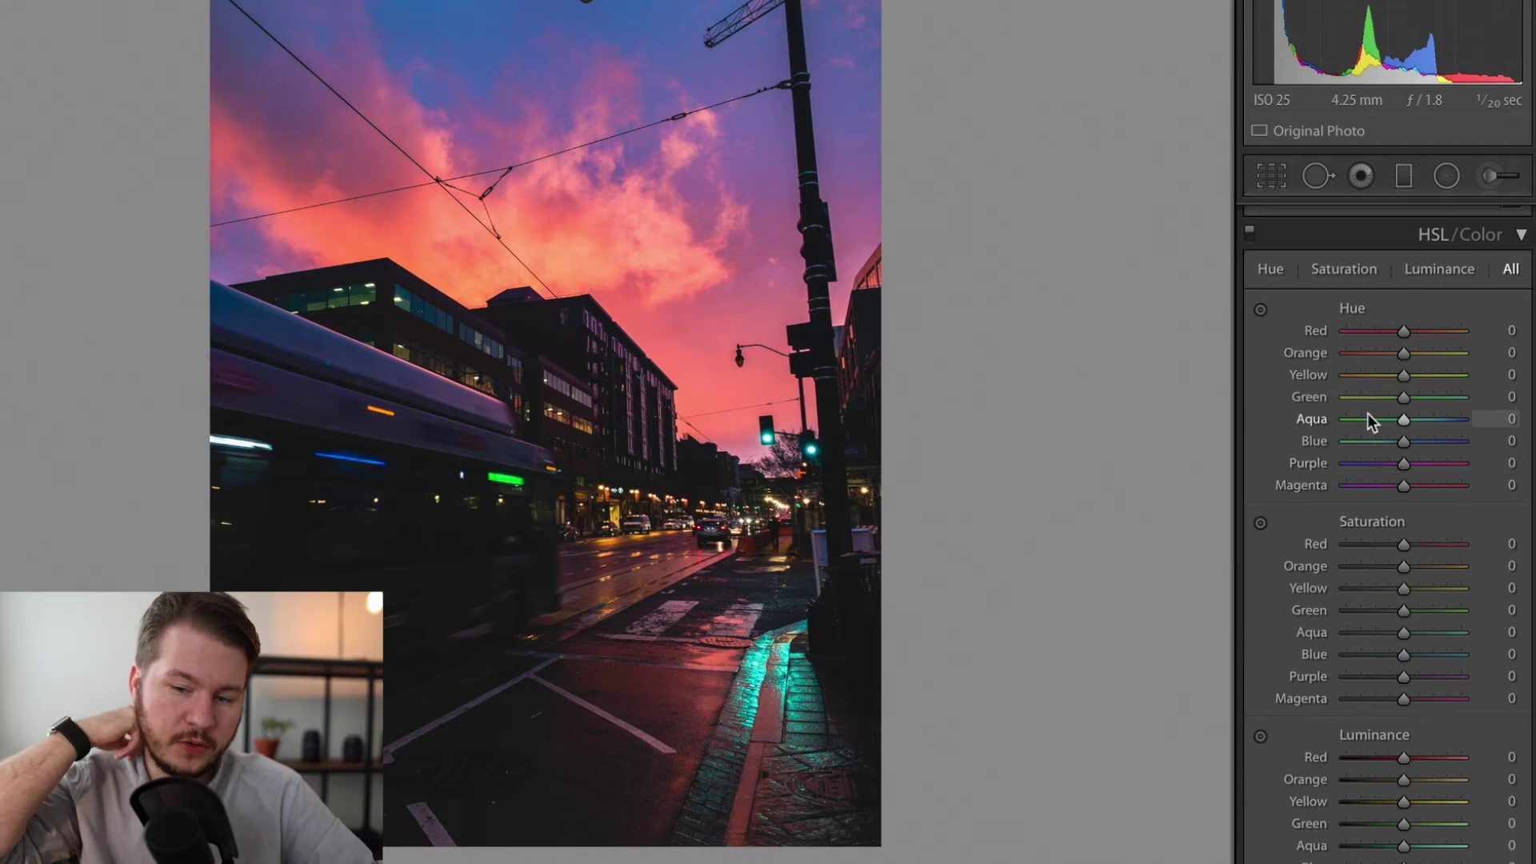
{"action": "mouse_move", "coordinate": [1403, 441]}
{"action": "left_mouse_down"}
{"action": "mouse_move", "coordinate": [1320, 443]}
{"action": "mouse_move", "coordinate": [1450, 449]}
{"action": "mouse_move", "coordinate": [1497, 426]}
{"action": "mouse_move", "coordinate": [1371, 439]}
{"action": "mouse_move", "coordinate": [1419, 439]}
{"action": "left_mouse_up"}
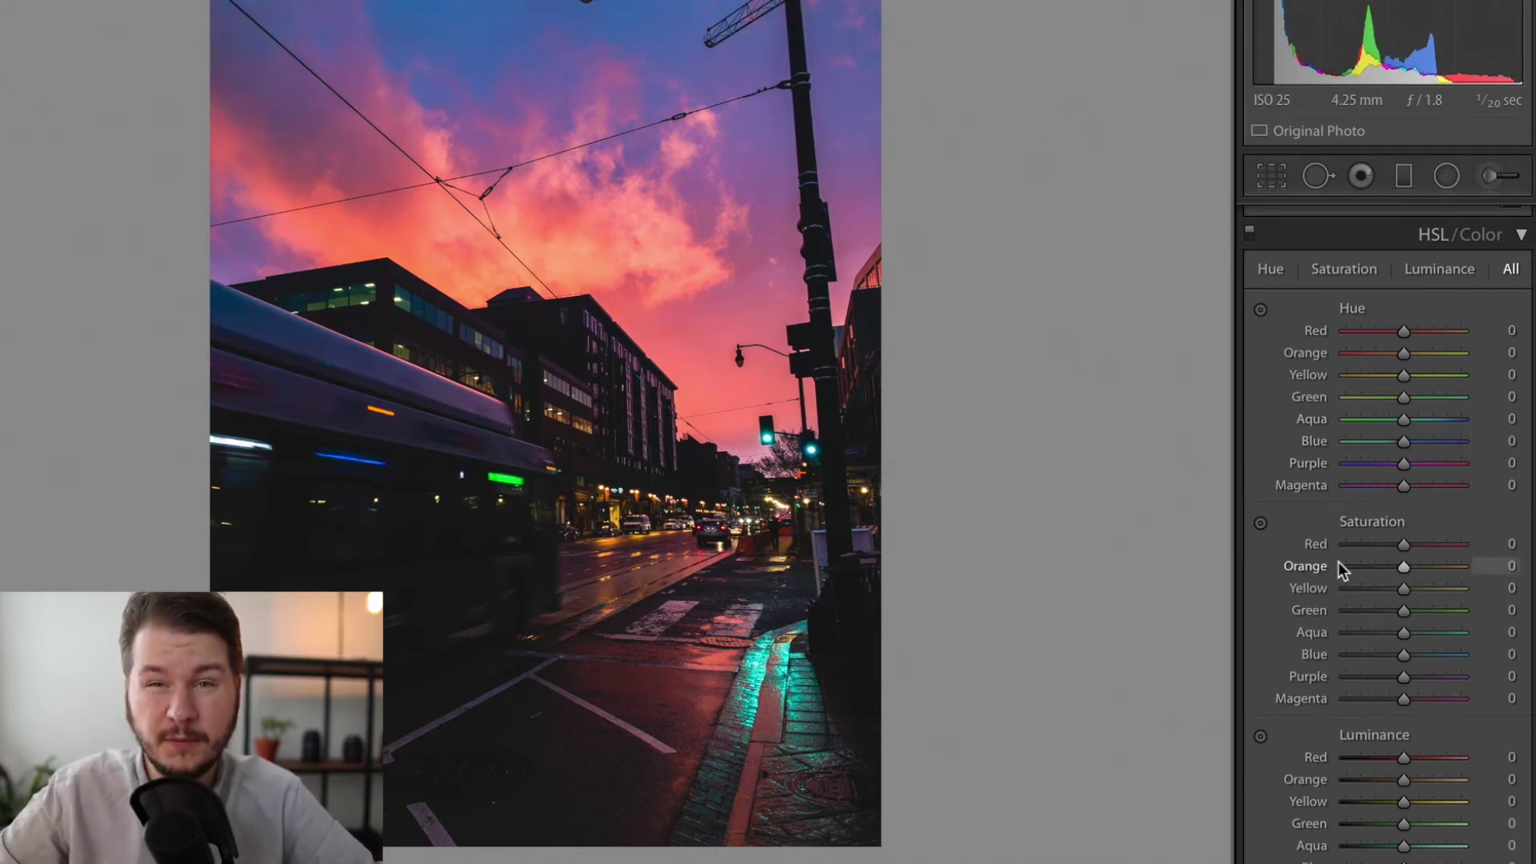
- Calibrate the Blue Primary to hue −15 and saturation +32, and the Green Primary hue to +5
{"action": "scroll", "coordinate": [1339, 562], "scroll_direction": "down", "scroll_amount": 15}
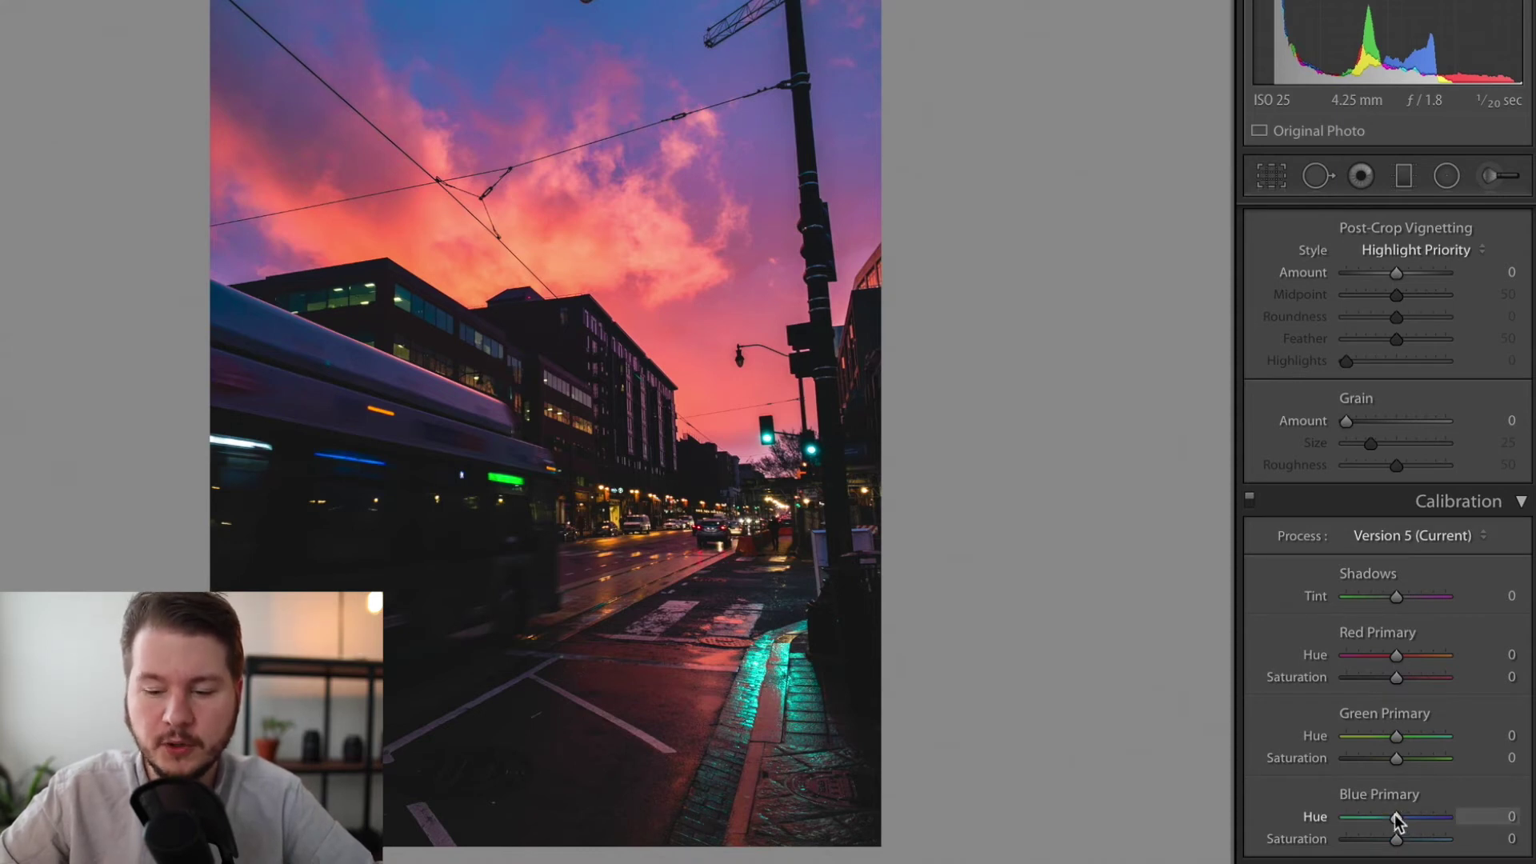
{"action": "mouse_move", "coordinate": [1380, 808]}
{"action": "left_mouse_down"}
{"action": "mouse_move", "coordinate": [1298, 795]}
{"action": "mouse_move", "coordinate": [1494, 844]}
{"action": "mouse_move", "coordinate": [1385, 817]}
{"action": "left_mouse_up"}
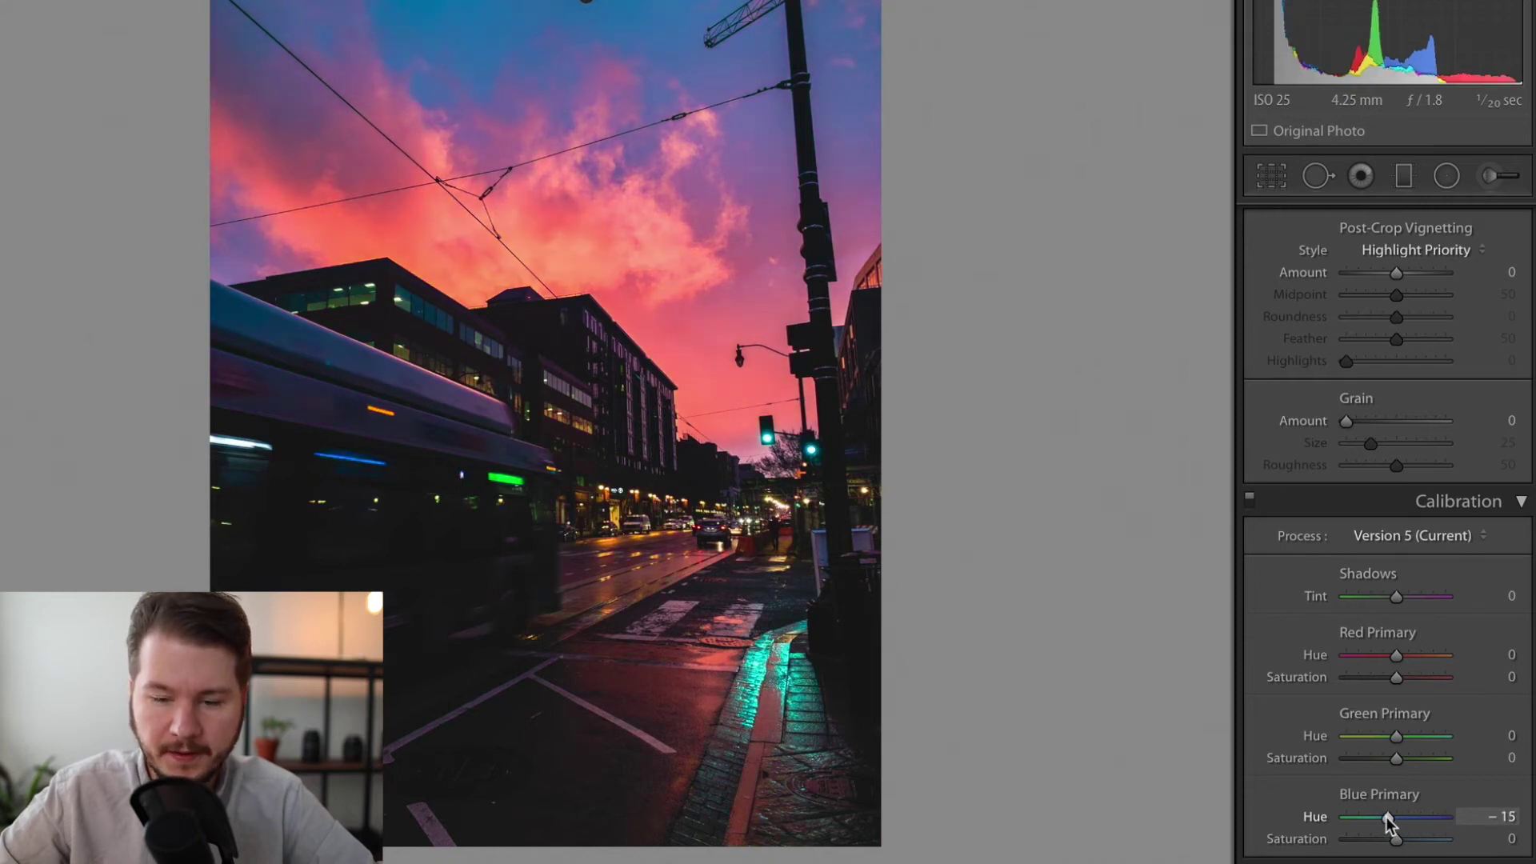
{"action": "left_click_drag", "start_coordinate": [1409, 840], "coordinate": [1412, 842]}
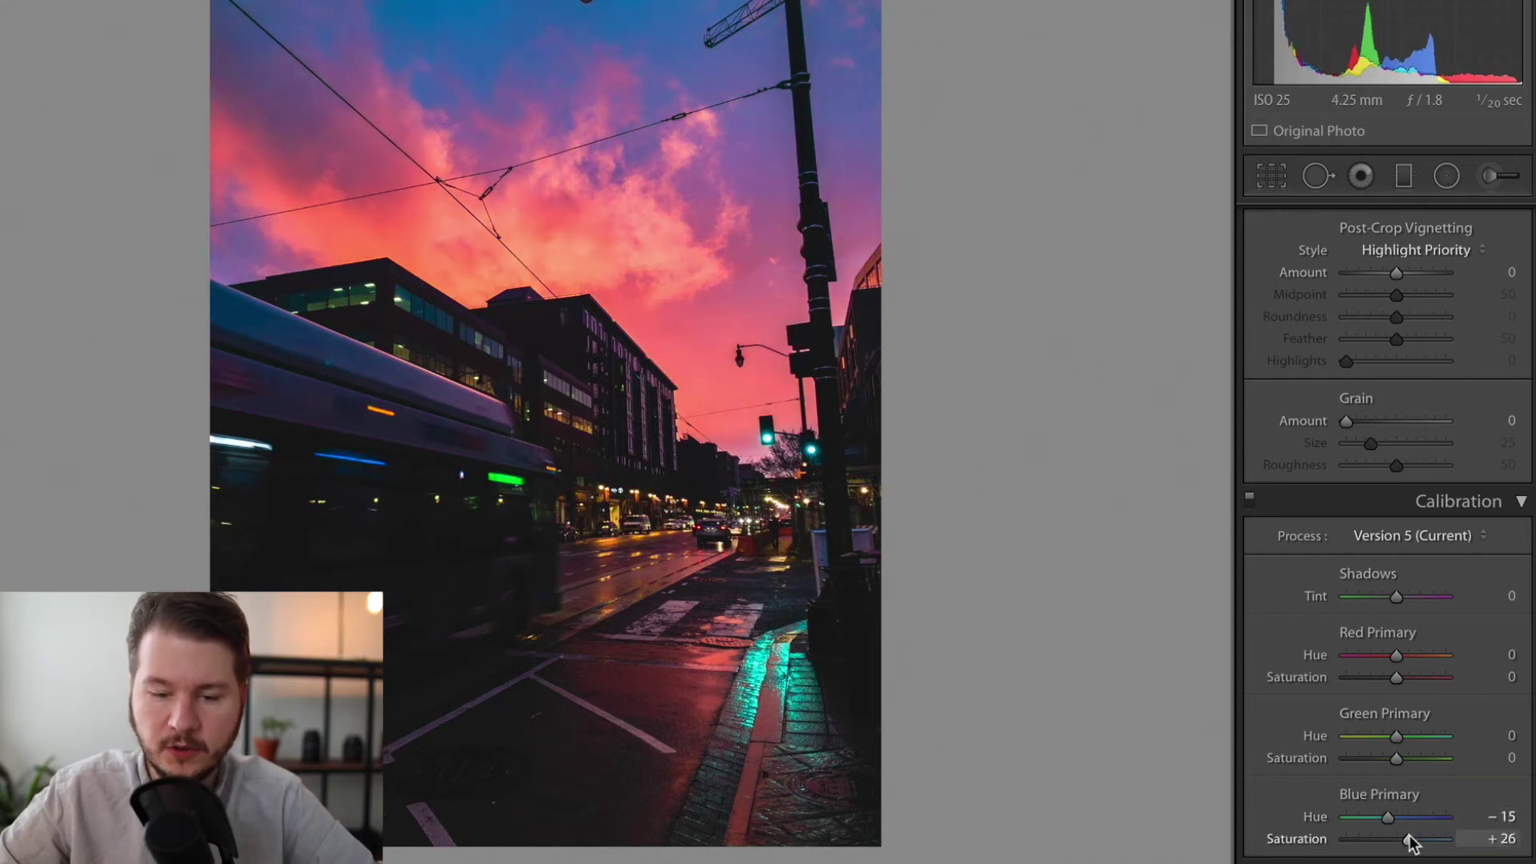
{"action": "mouse_move", "coordinate": [1397, 735]}
{"action": "left_mouse_down"}
{"action": "mouse_move", "coordinate": [1496, 731]}
{"action": "mouse_move", "coordinate": [1278, 731]}
{"action": "mouse_move", "coordinate": [1436, 740]}
{"action": "mouse_move", "coordinate": [1406, 729]}
{"action": "mouse_move", "coordinate": [1400, 750]}
{"action": "left_mouse_up"}
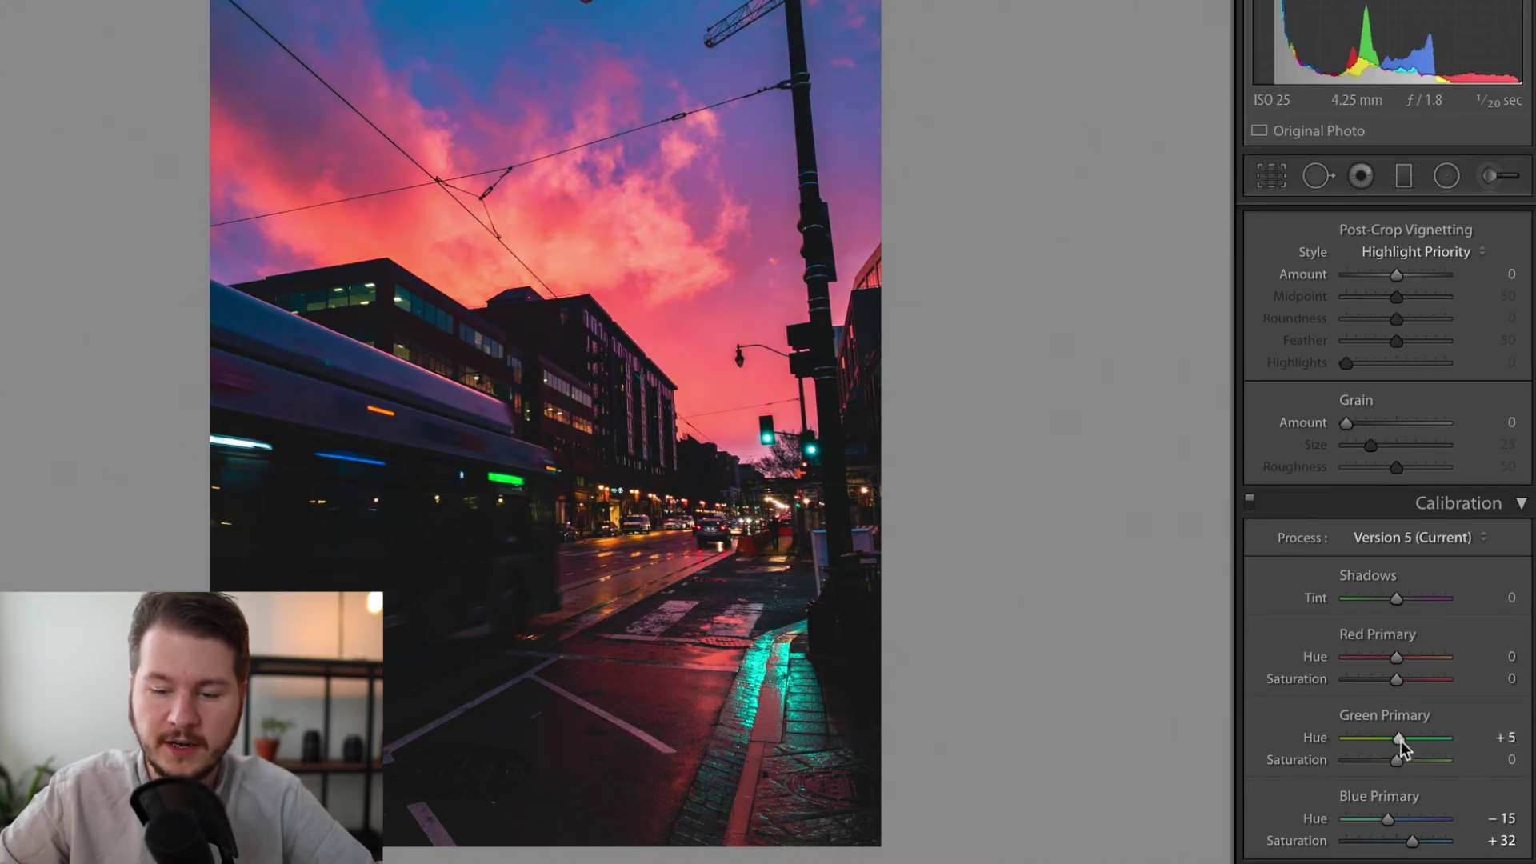
- Try the Red Primary calibration hue at +100 and −100, and reset it to 0
{"action": "left_click_drag", "start_coordinate": [1401, 656], "coordinate": [1444, 656]}
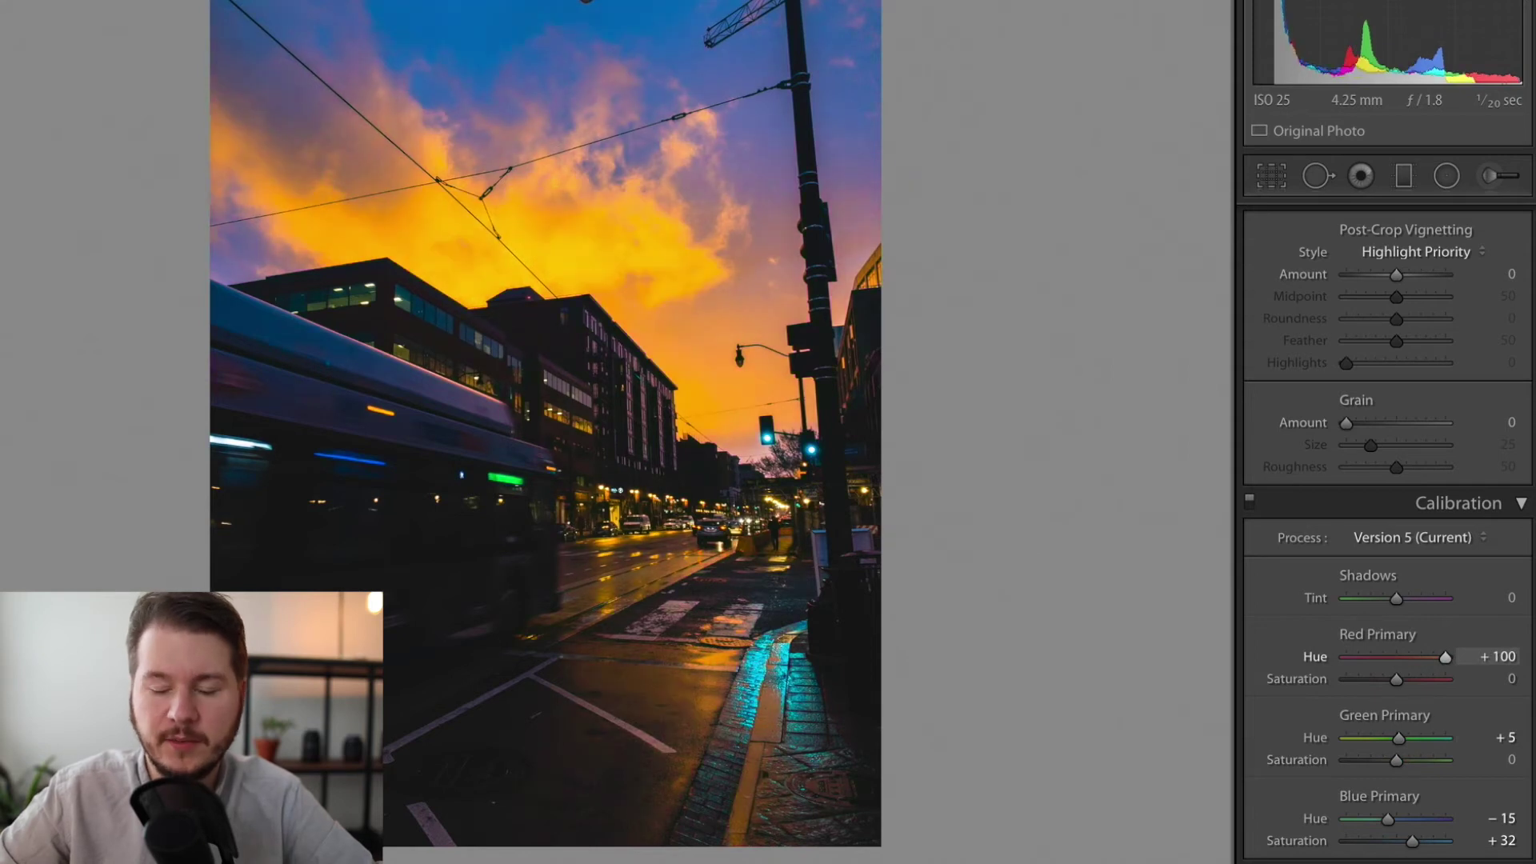
{"action": "key", "text": "ctrl+z"}
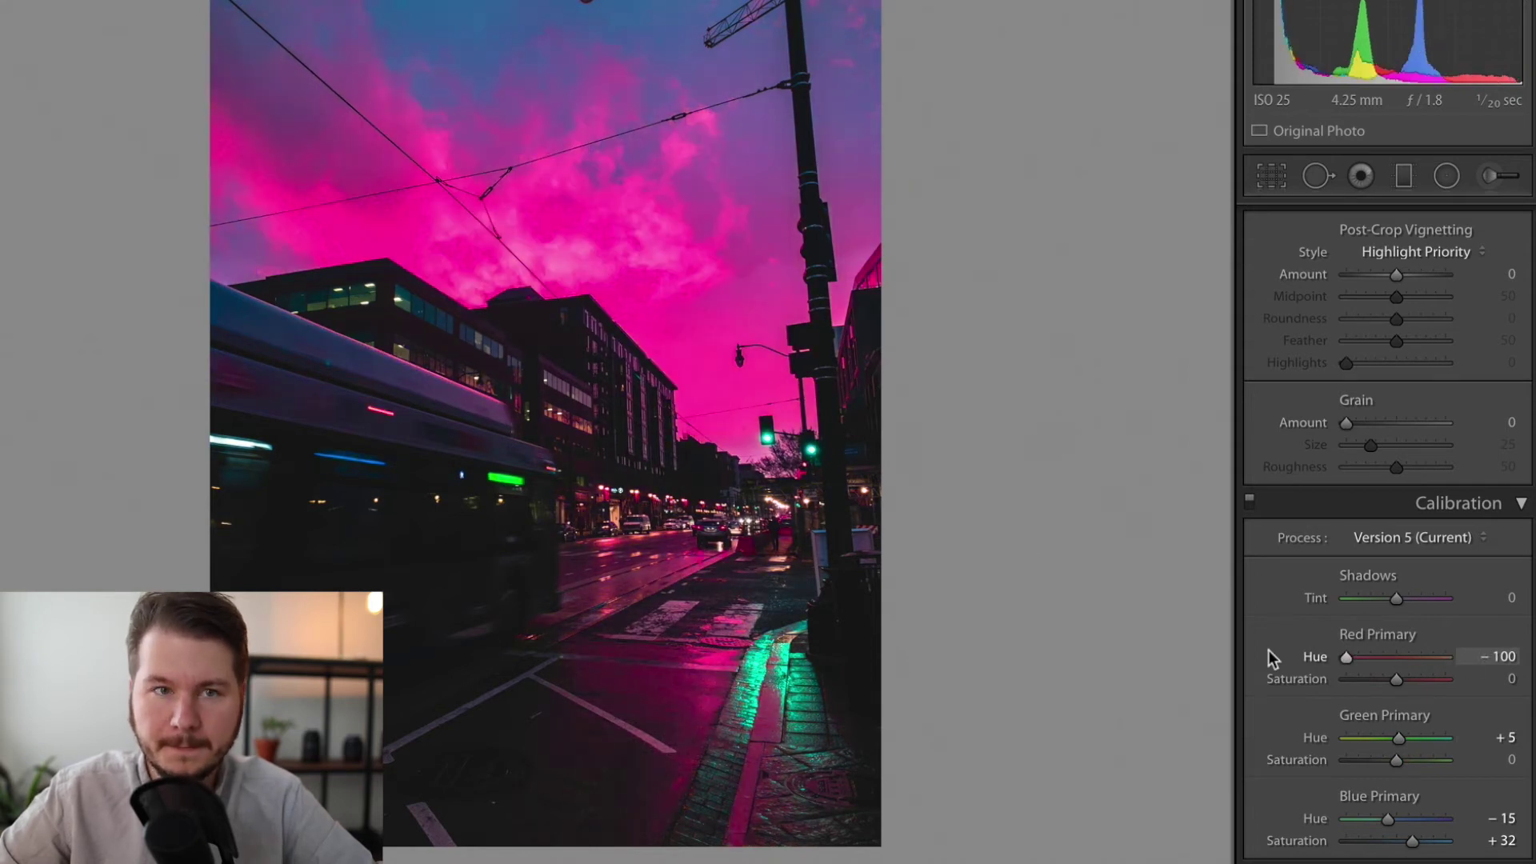
{"action": "double_click", "coordinate": [1440, 658]}
- Straighten the photo with the Auto Upright correction, and enable chromatic aberration removal and lens profile corrections
{"action": "scroll", "coordinate": [1345, 555], "scroll_direction": "up", "scroll_amount": 3}
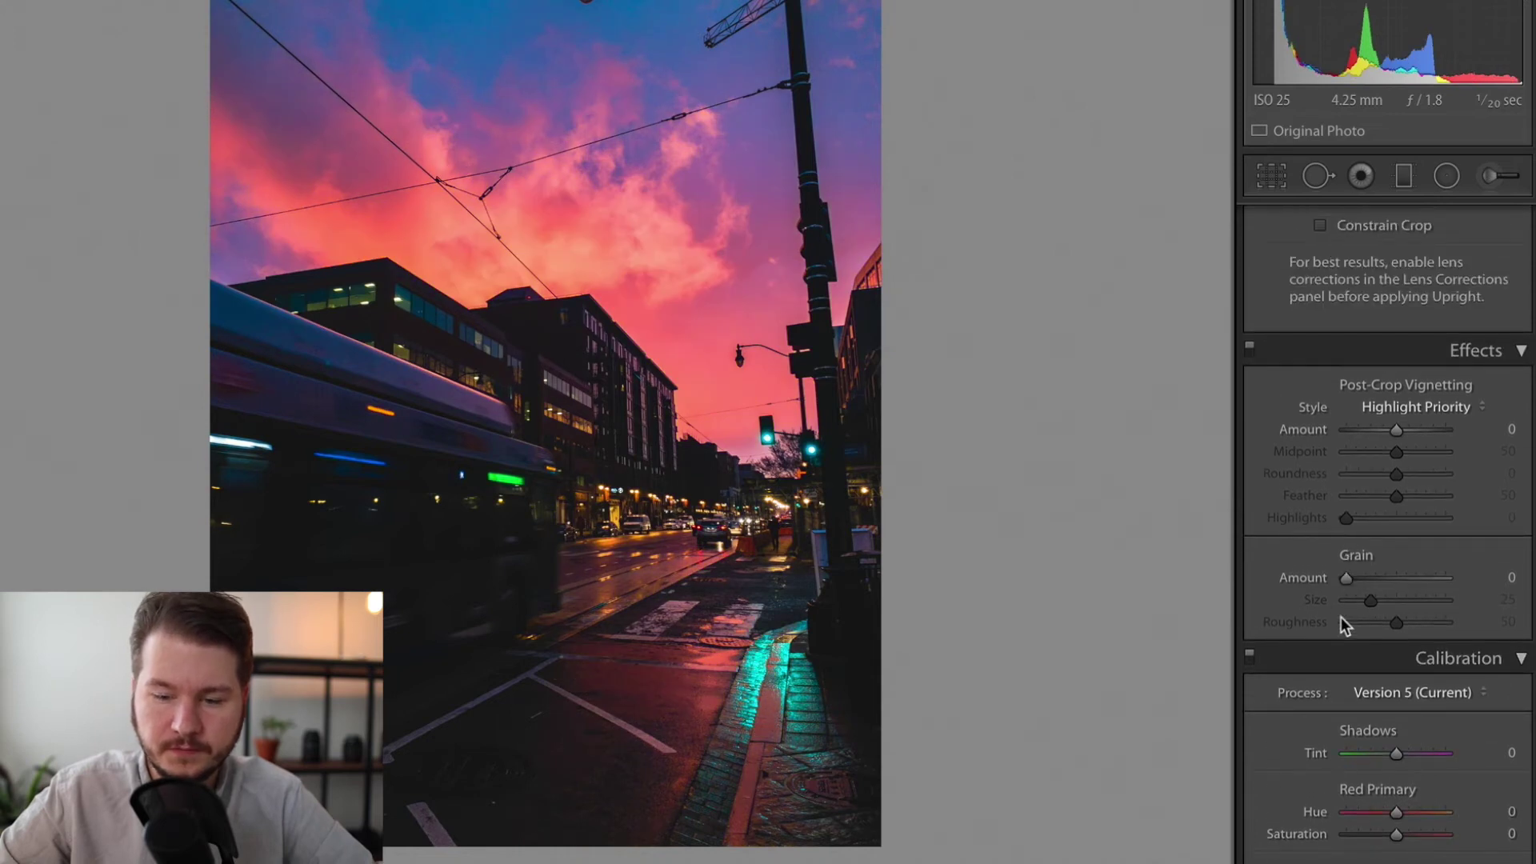
{"action": "scroll", "coordinate": [1312, 552], "scroll_direction": "up", "scroll_amount": 6}
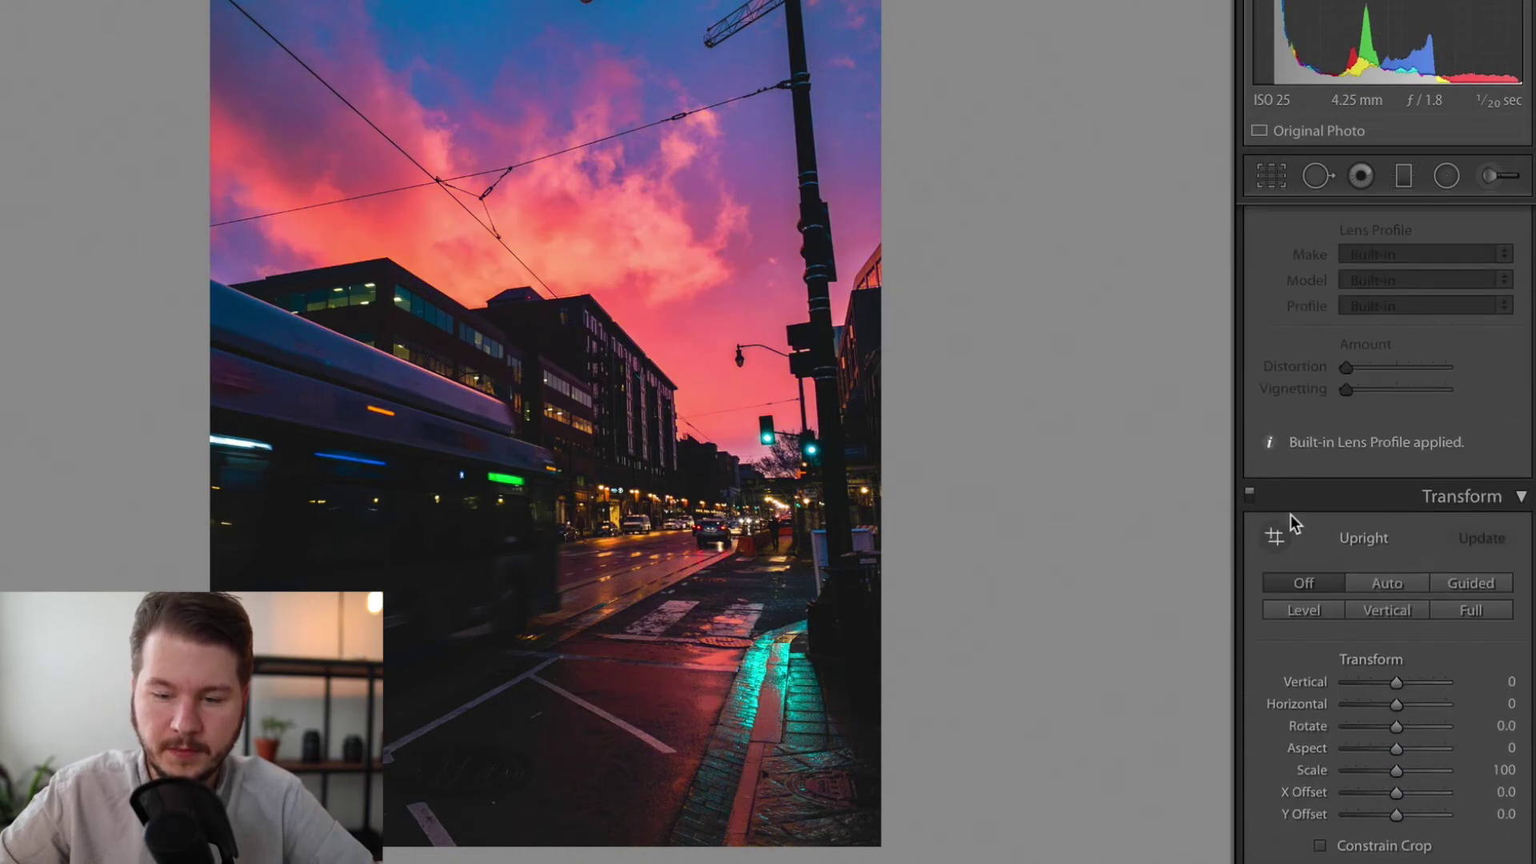
{"action": "left_click", "coordinate": [1362, 579]}
{"action": "scroll", "coordinate": [1321, 435], "scroll_direction": "up", "scroll_amount": 3}
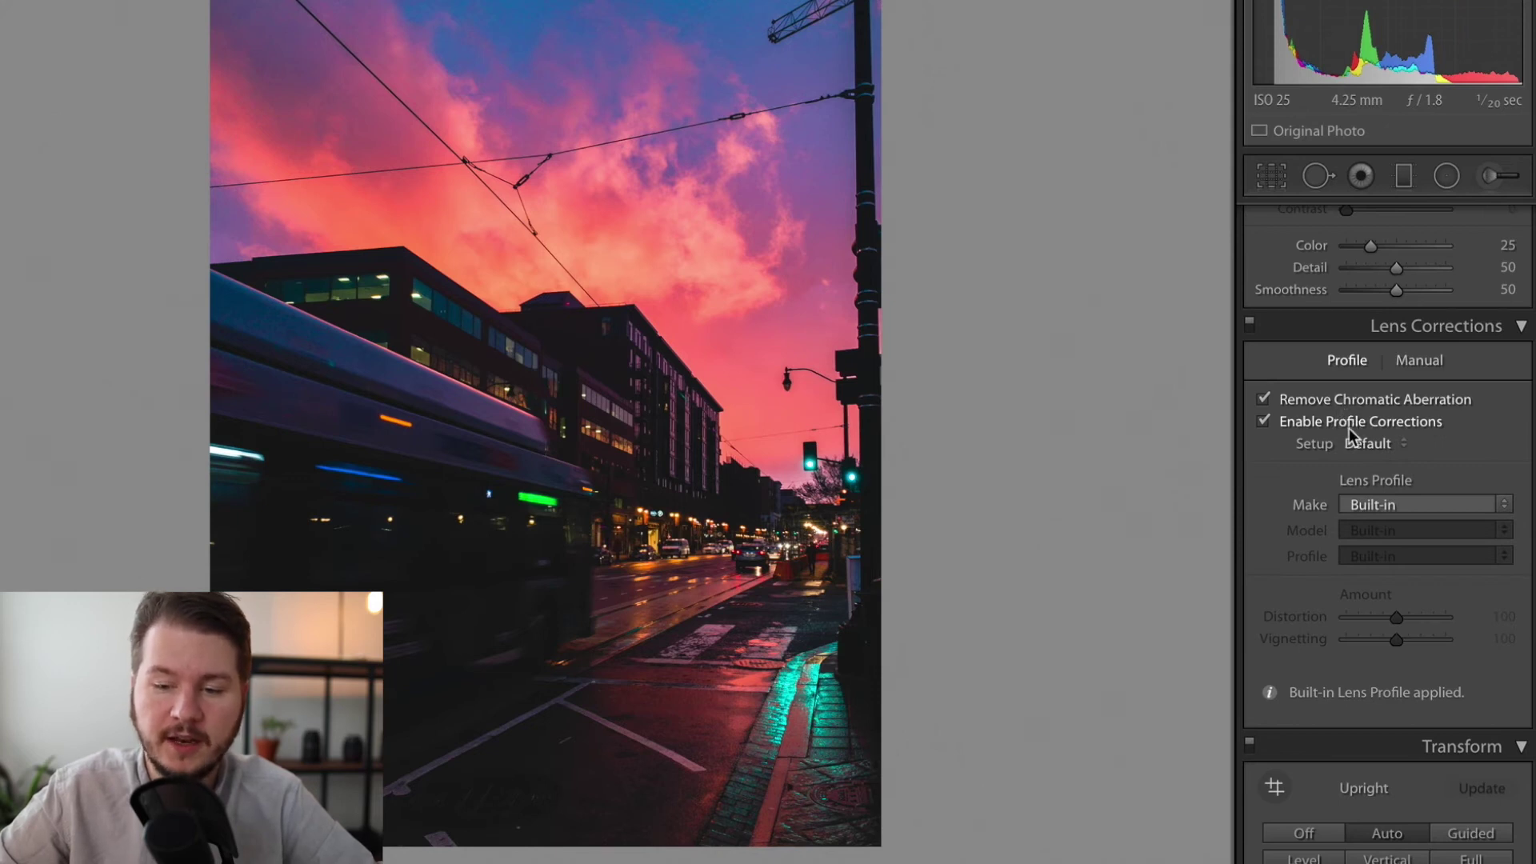
- Try the Auto setup for the lens profile corrections, and return the setup to Default
{"action": "left_click", "coordinate": [1360, 444]}
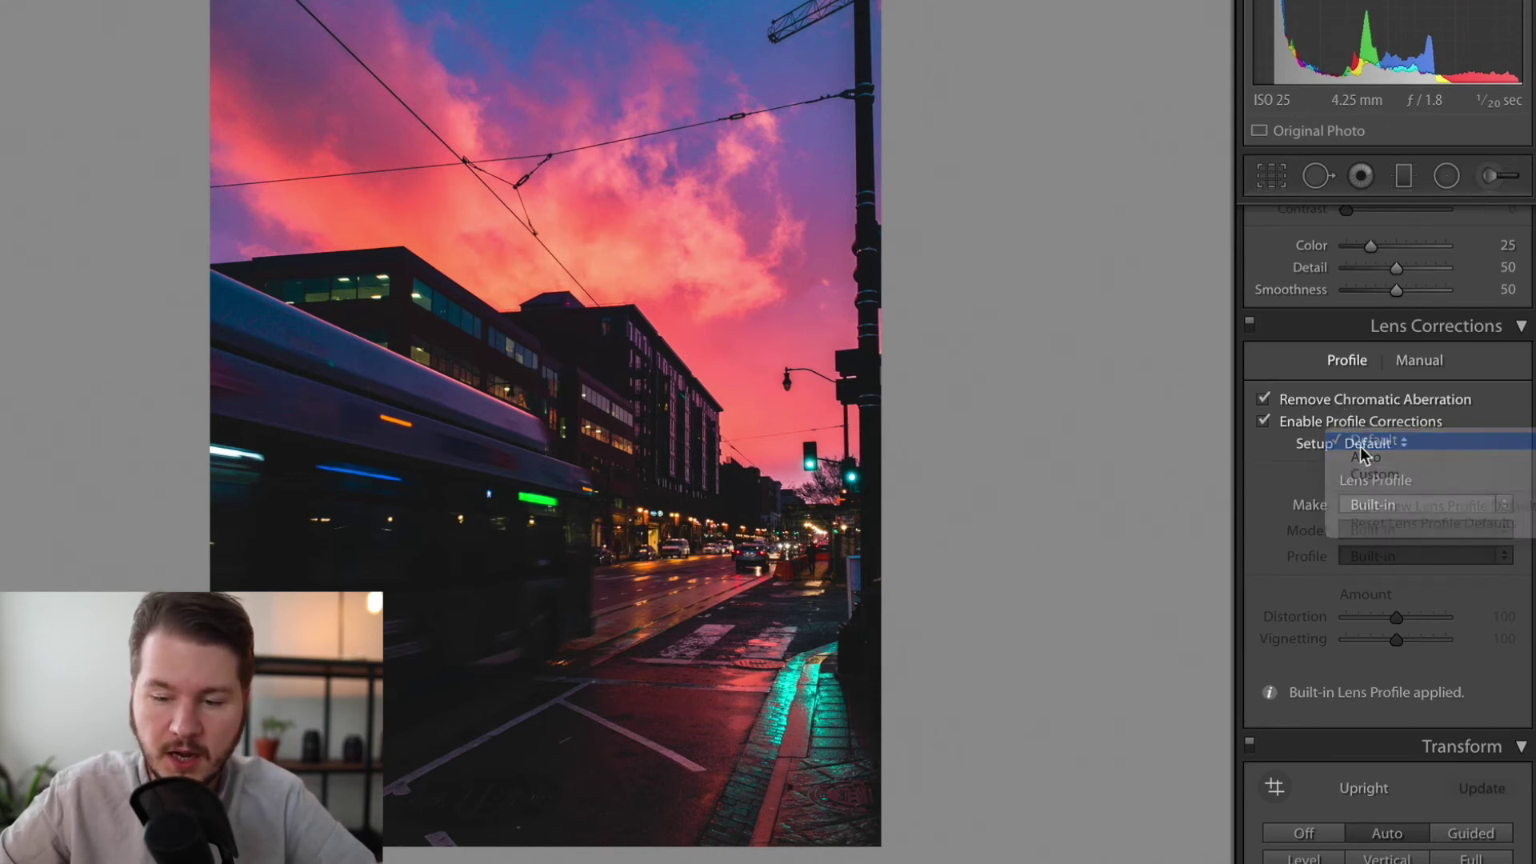
{"action": "left_click", "coordinate": [1360, 448]}
{"action": "left_click", "coordinate": [1360, 448]}
{"action": "left_click", "coordinate": [1360, 456]}
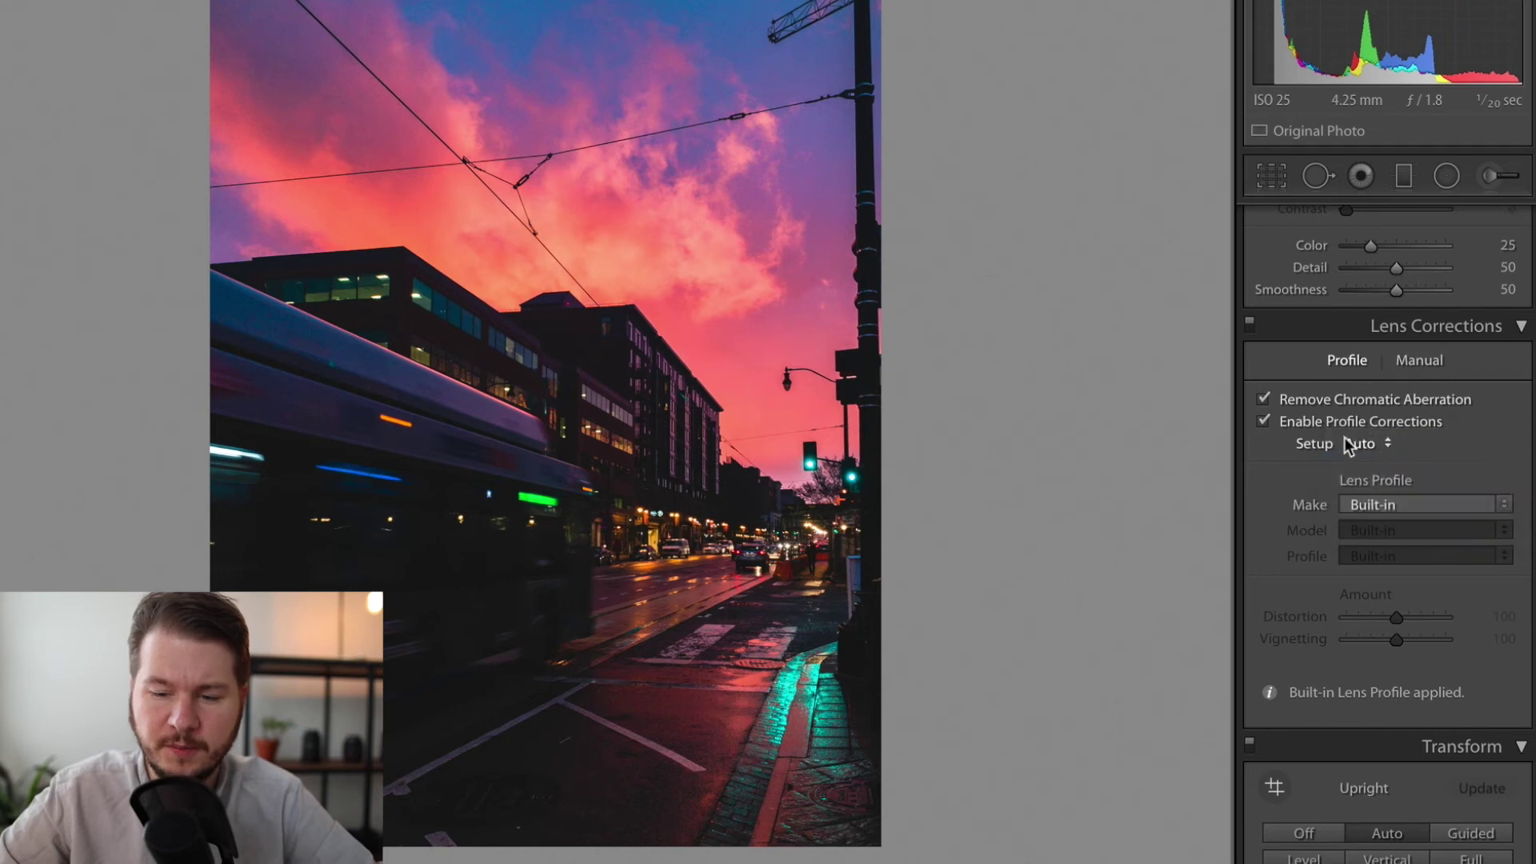
{"action": "left_click", "coordinate": [1360, 443]}
{"action": "left_click", "coordinate": [1361, 423]}
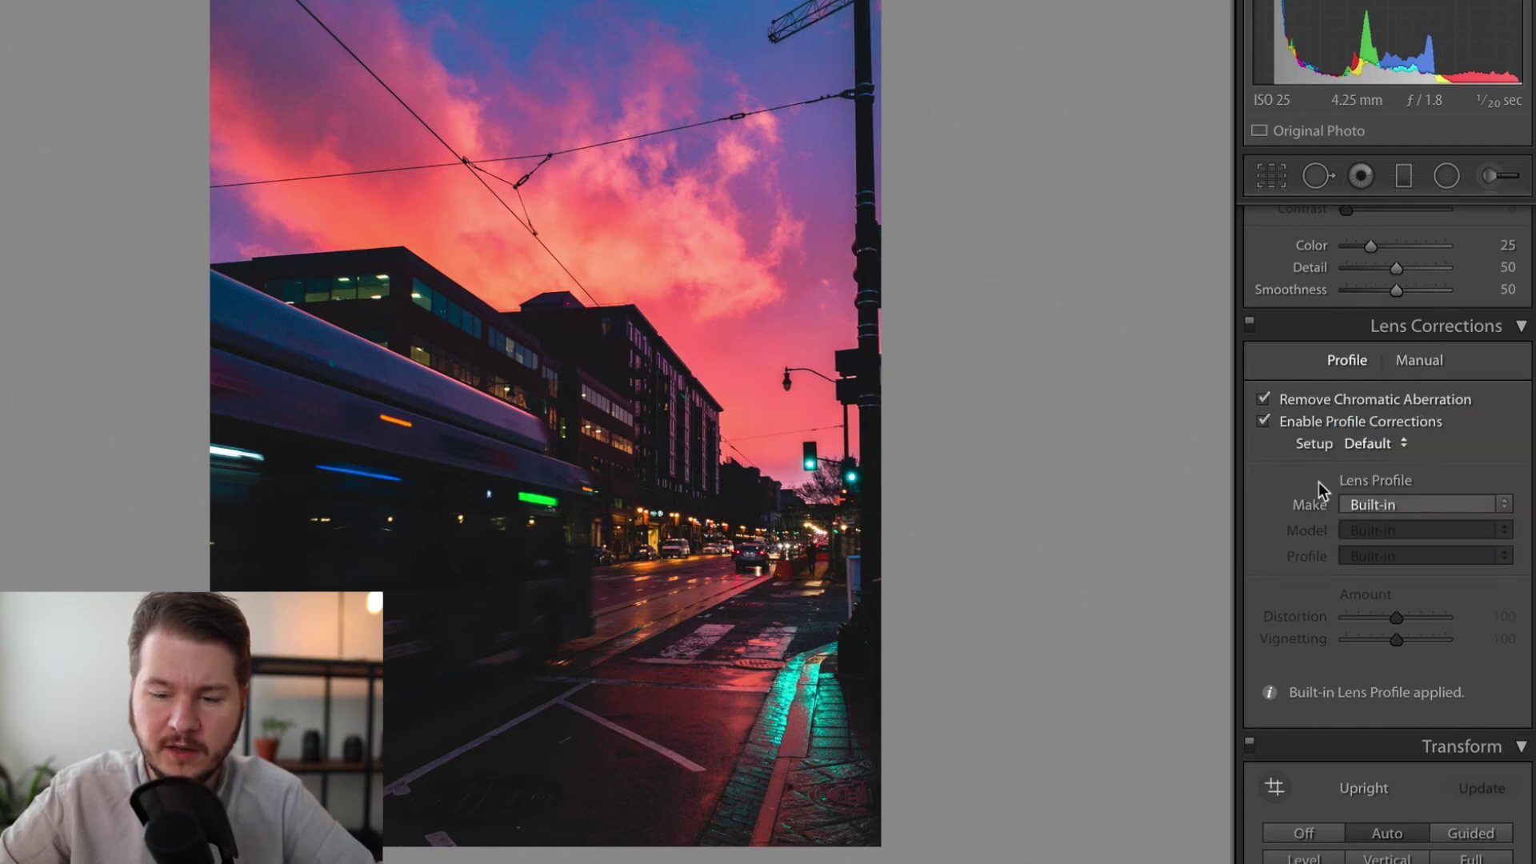
- Set the Sharpening amount to 50
{"action": "scroll", "coordinate": [1374, 403], "scroll_direction": "up", "scroll_amount": 10}
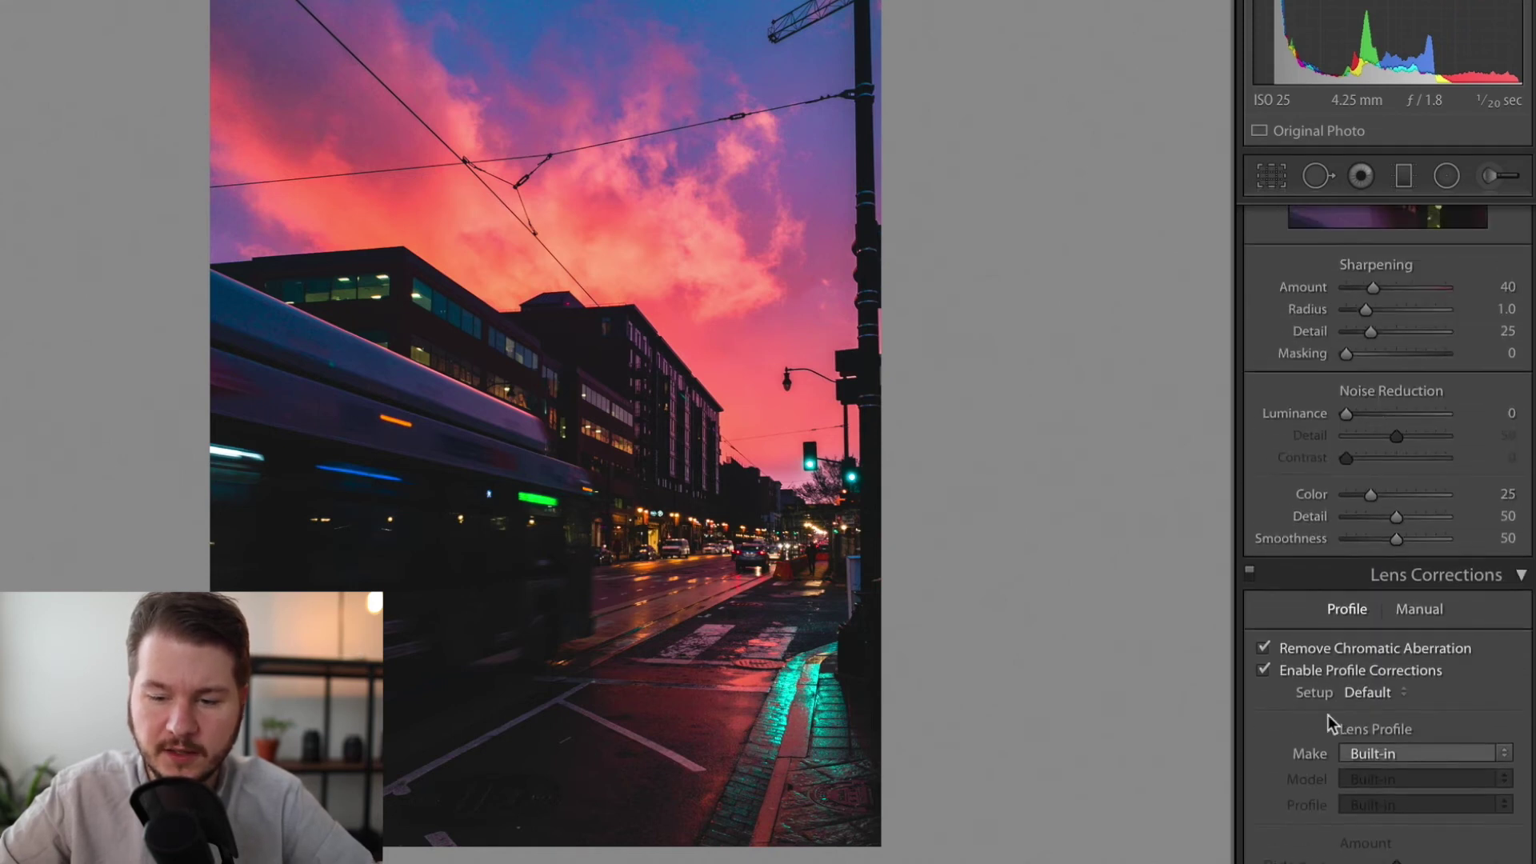
{"action": "scroll", "coordinate": [1456, 504], "scroll_direction": "up", "scroll_amount": 1}
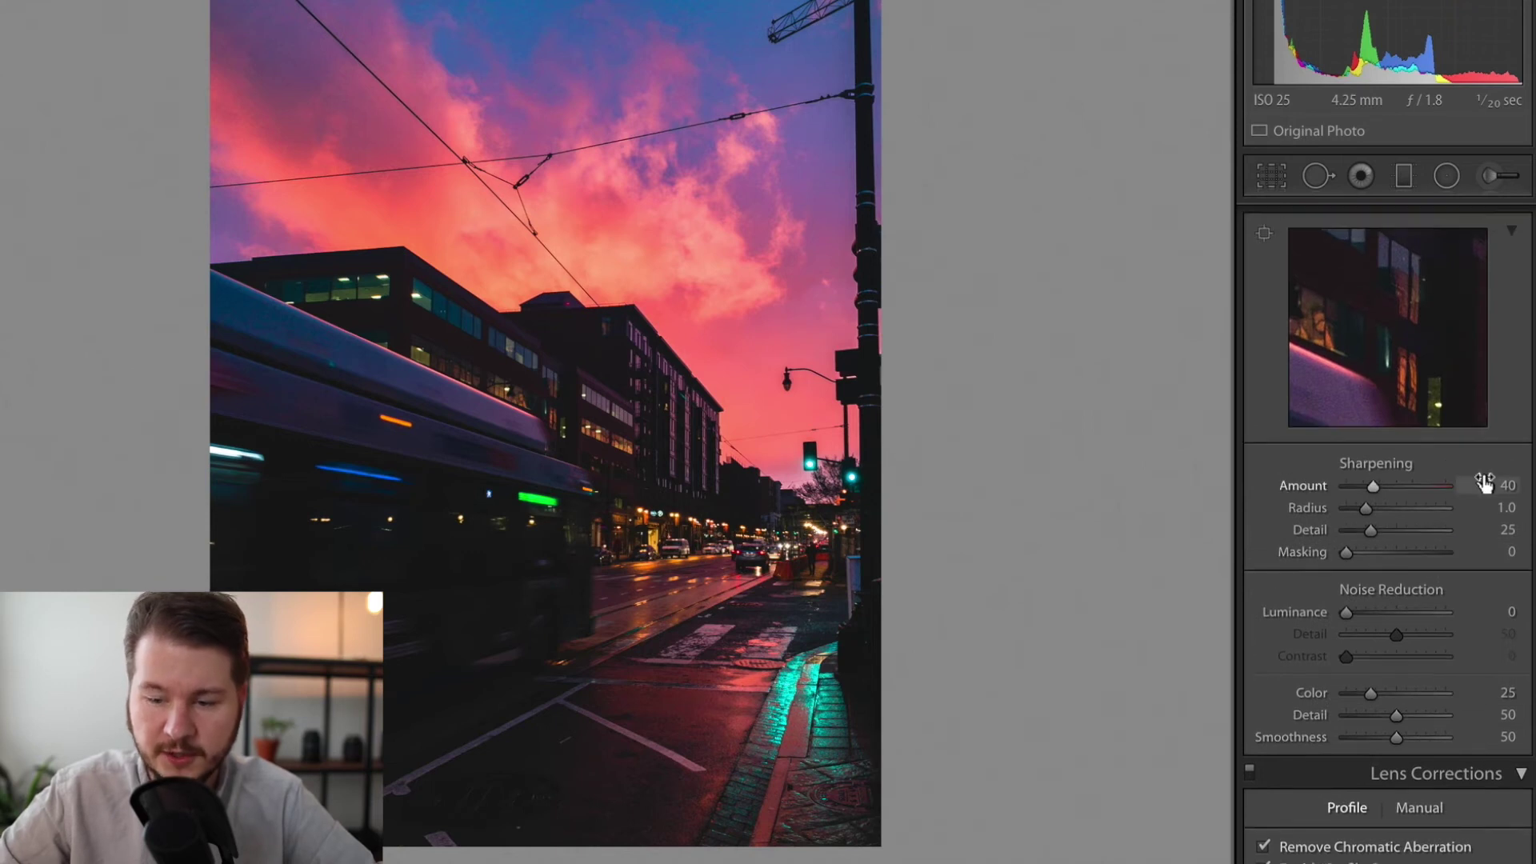
{"action": "left_click", "coordinate": [1483, 483]}
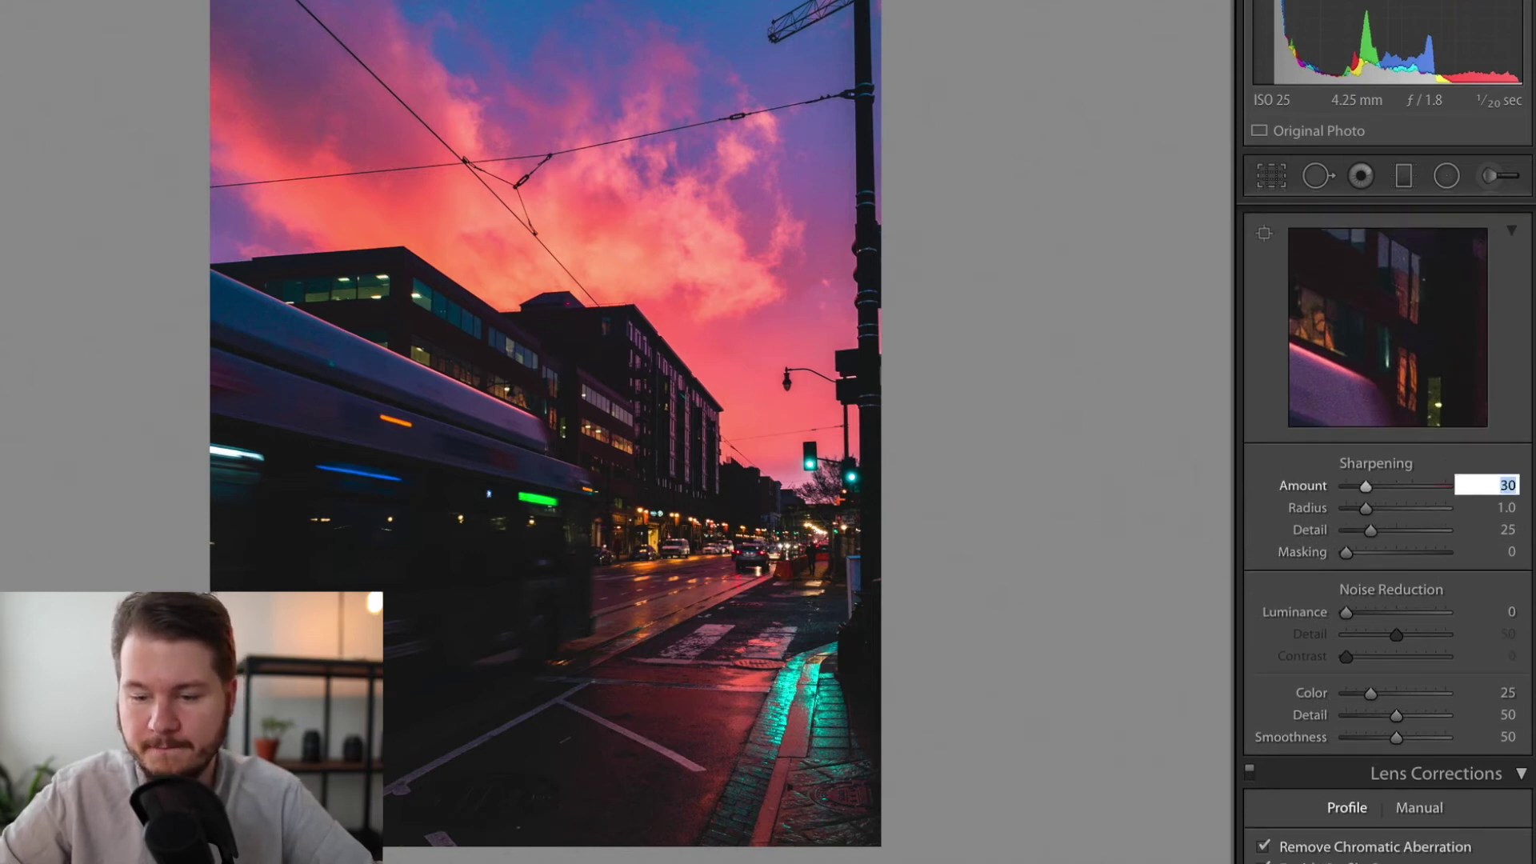
{"action": "key", "text": "Tab"}
- Try tinting the Split Toning highlights with hue 360 and saturation 100, and reset the highlight saturation to 0
{"action": "scroll", "coordinate": [1373, 552], "scroll_direction": "up", "scroll_amount": 3}
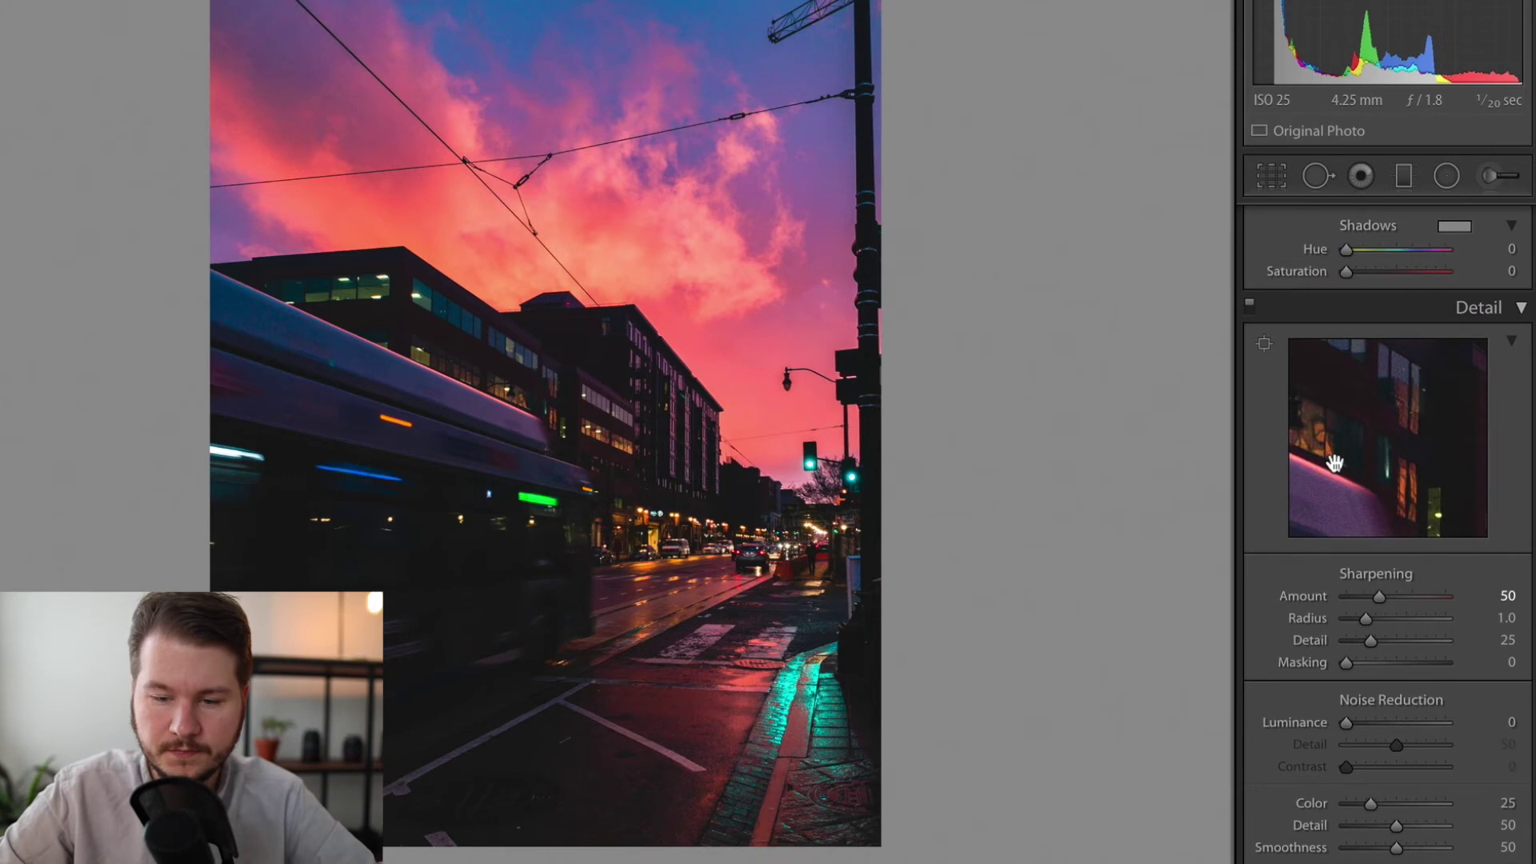
{"action": "scroll", "coordinate": [1334, 466], "scroll_direction": "up", "scroll_amount": 4}
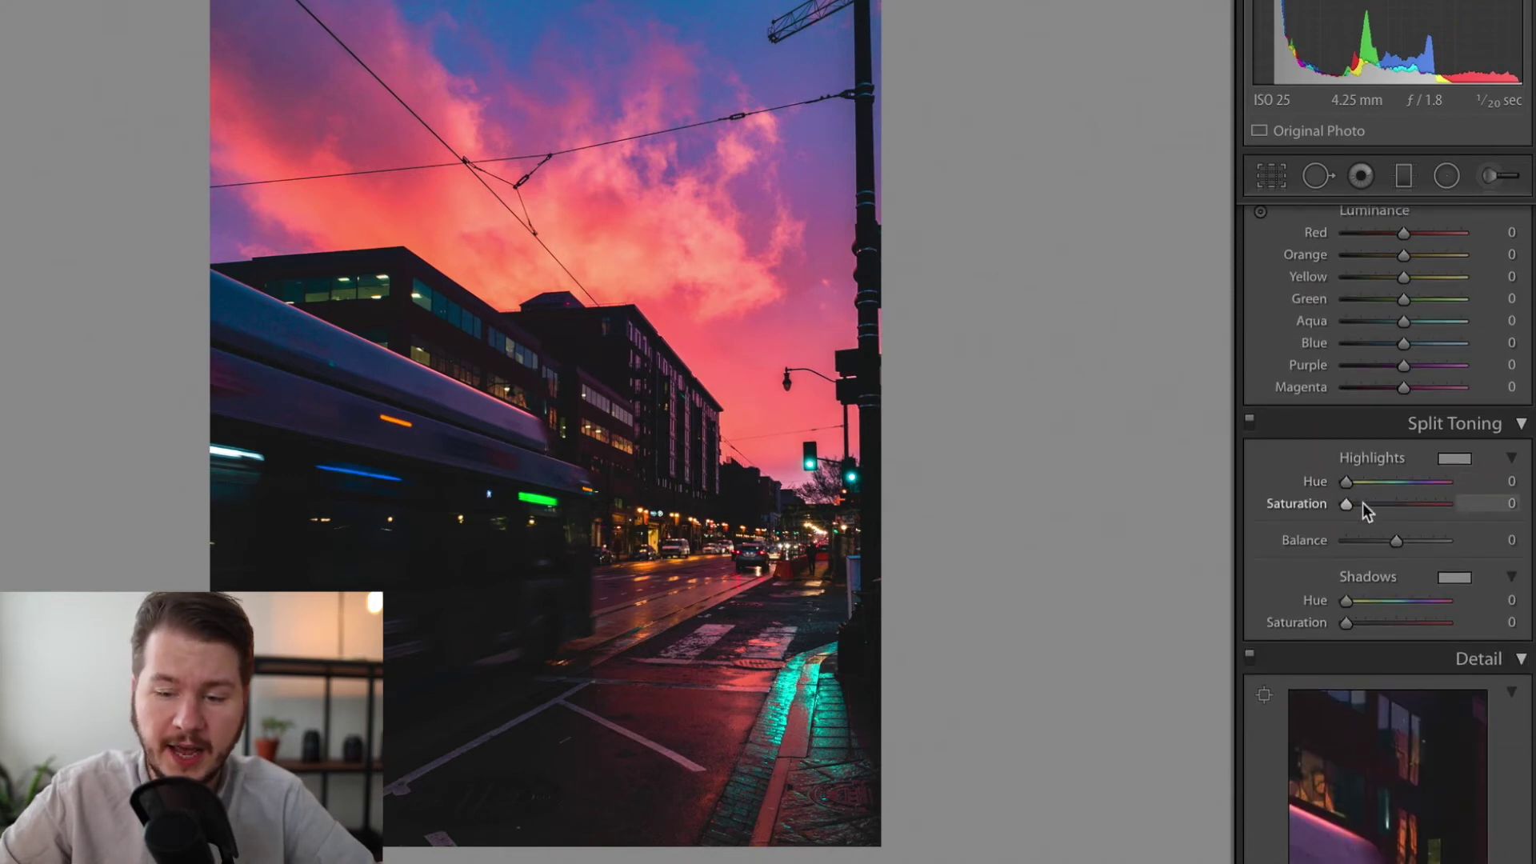
{"action": "left_click_drag", "start_coordinate": [1361, 503], "coordinate": [1448, 508]}
{"action": "left_click_drag", "start_coordinate": [1345, 483], "coordinate": [1460, 493]}
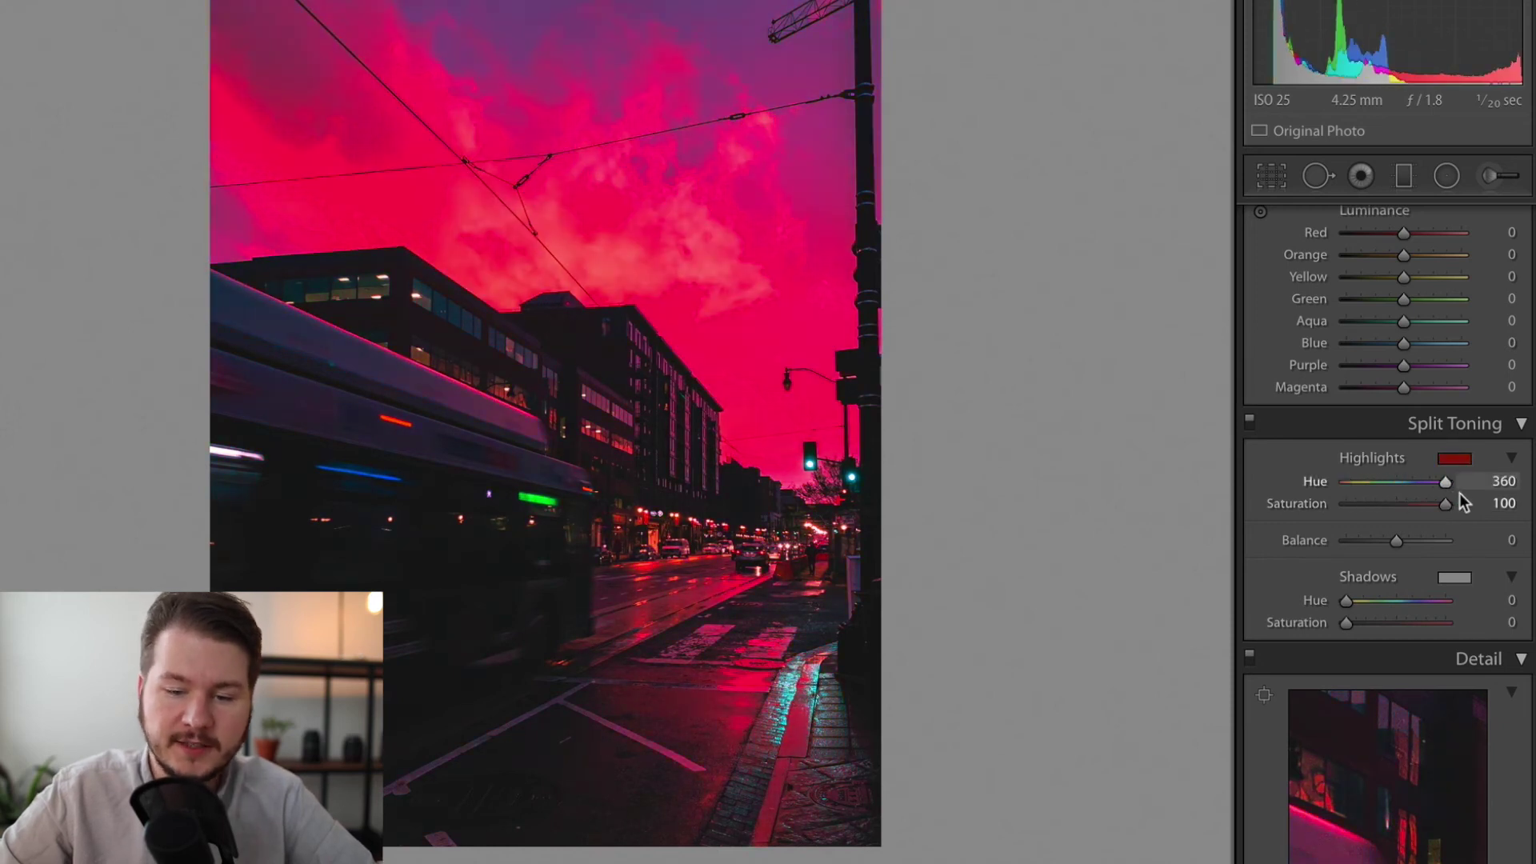
{"action": "double_click", "coordinate": [1286, 503]}
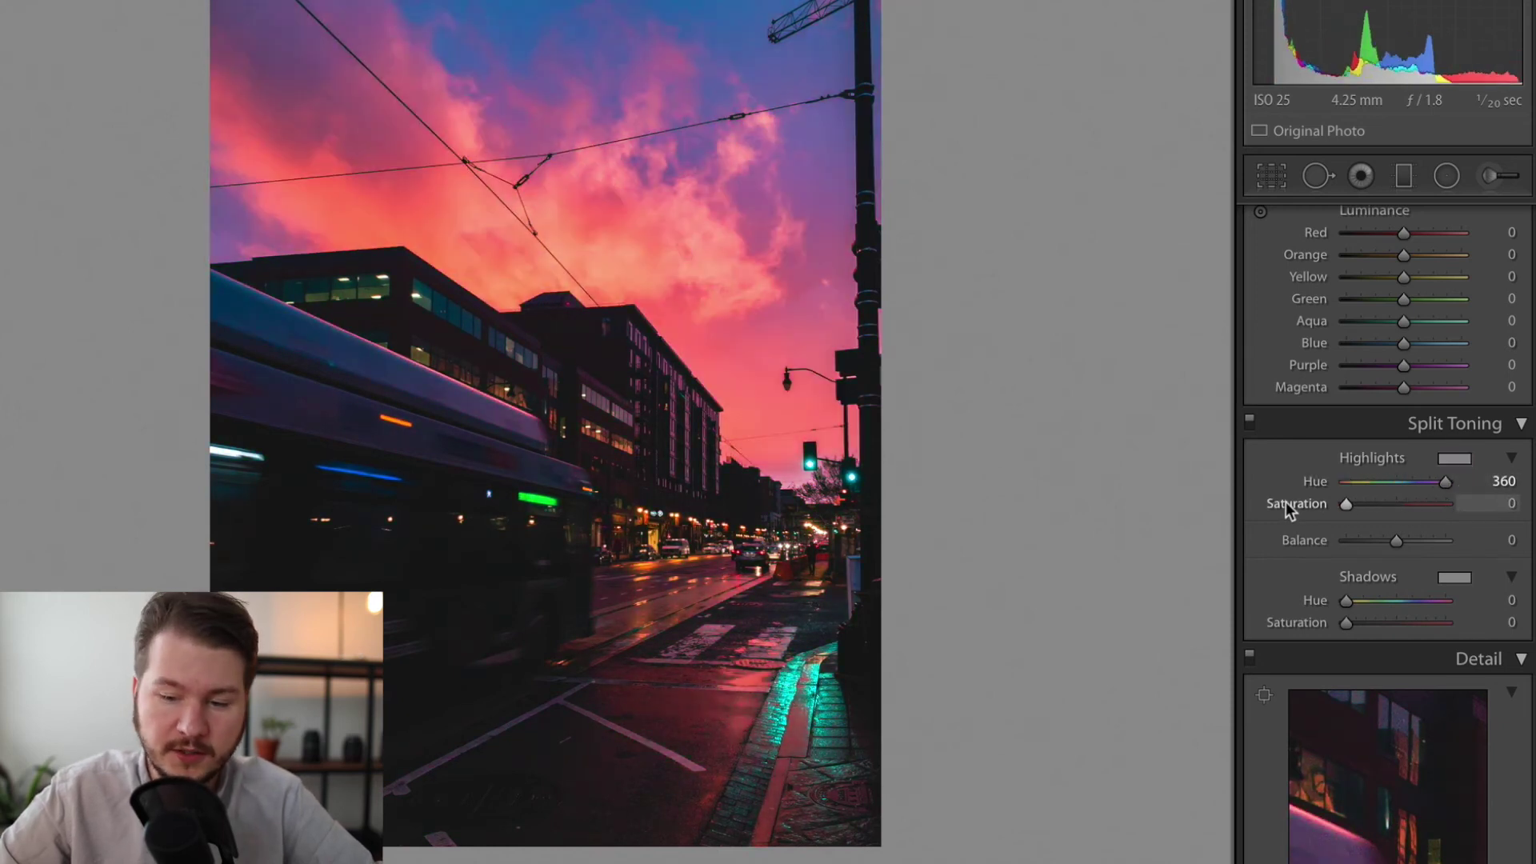
- Tint the Split Toning shadows with a muted green of hue 99 and saturation 8
{"action": "left_click", "coordinate": [1447, 577]}
{"action": "left_click", "coordinate": [1076, 668]}
{"action": "mouse_move", "coordinate": [1076, 669]}
{"action": "left_mouse_down"}
{"action": "mouse_move", "coordinate": [1077, 689]}
{"action": "mouse_move", "coordinate": [1089, 665]}
{"action": "mouse_move", "coordinate": [1074, 682]}
{"action": "left_mouse_up"}
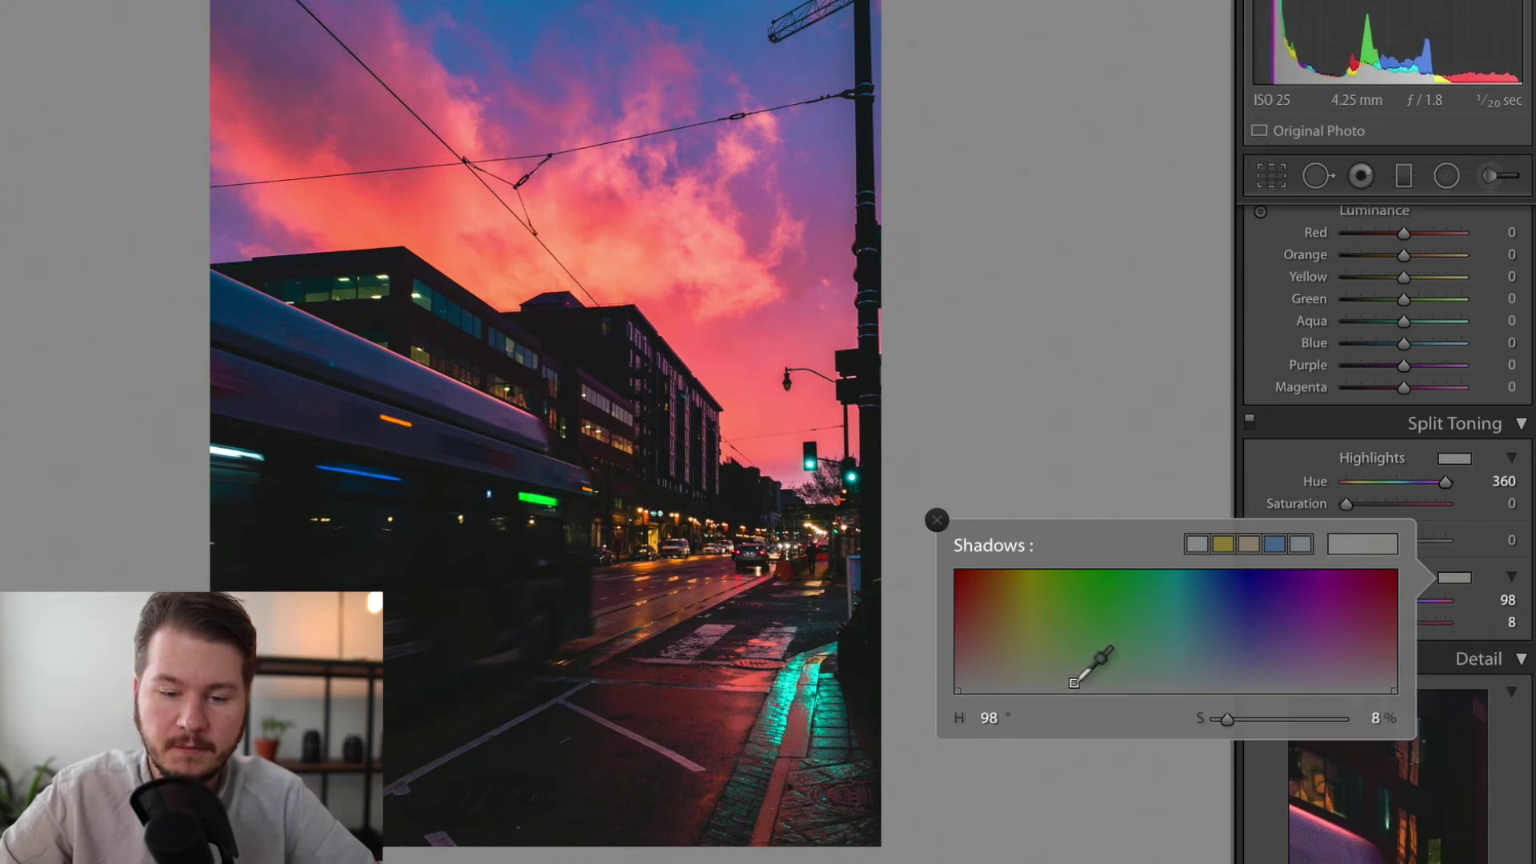
- Tint the Split Toning highlights with a muted yellow of hue 61 and saturation 13
{"action": "left_click", "coordinate": [1456, 480]}
{"action": "left_click", "coordinate": [1455, 458]}
{"action": "left_click", "coordinate": [1454, 457]}
{"action": "left_click", "coordinate": [1457, 461]}
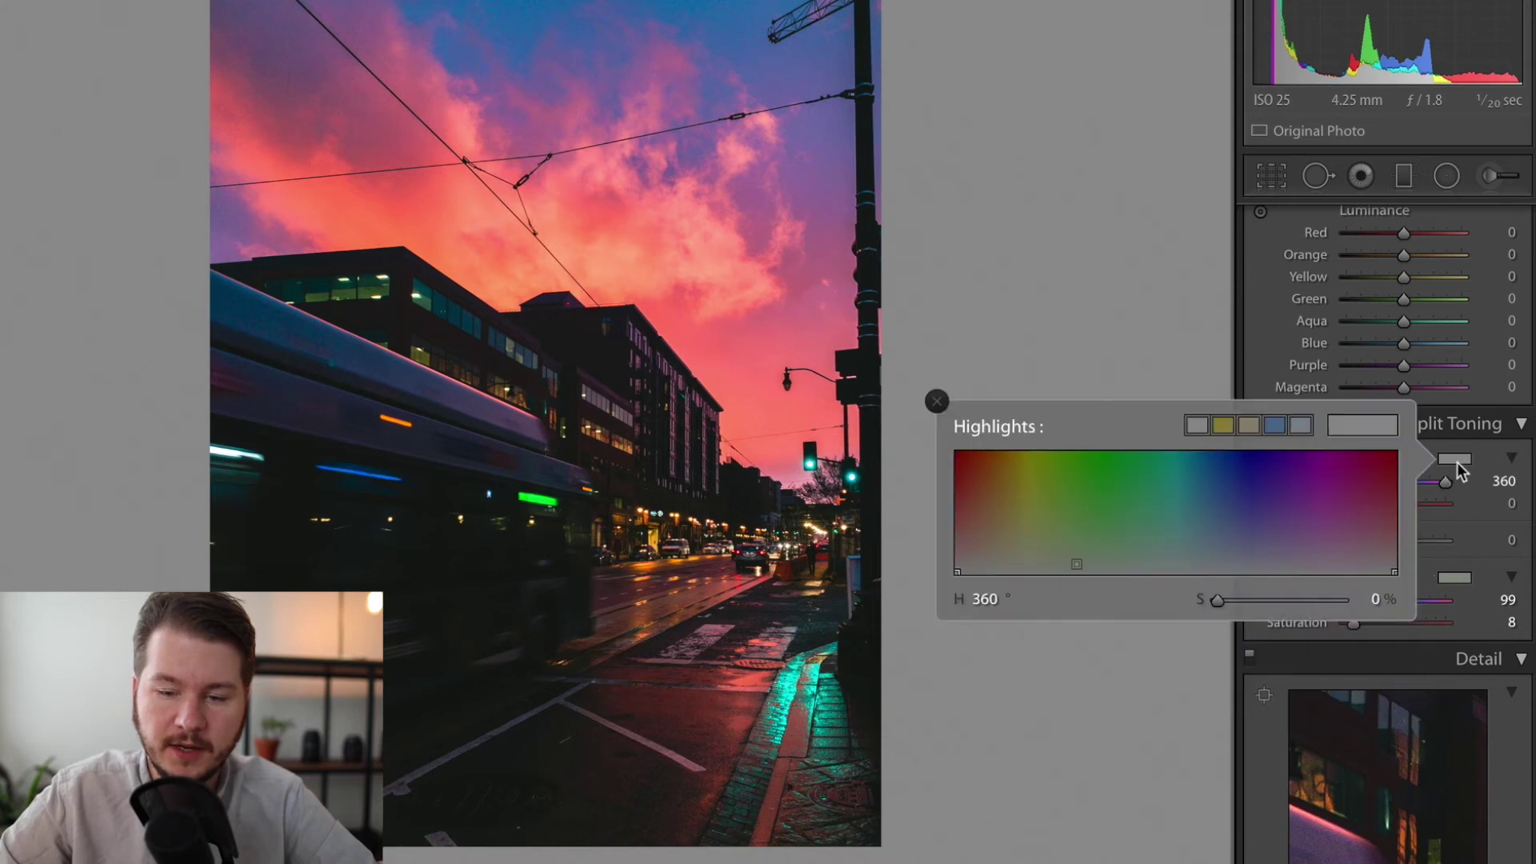
{"action": "left_click_drag", "start_coordinate": [1019, 562], "coordinate": [1029, 558]}
{"action": "left_click", "coordinate": [1419, 438]}
- Set HSL saturation to Red −13, Orange +7, Yellow −3 and Green −3, and luminance to Red −2 and Orange +6
{"action": "scroll", "coordinate": [1419, 438], "scroll_direction": "up", "scroll_amount": 3}
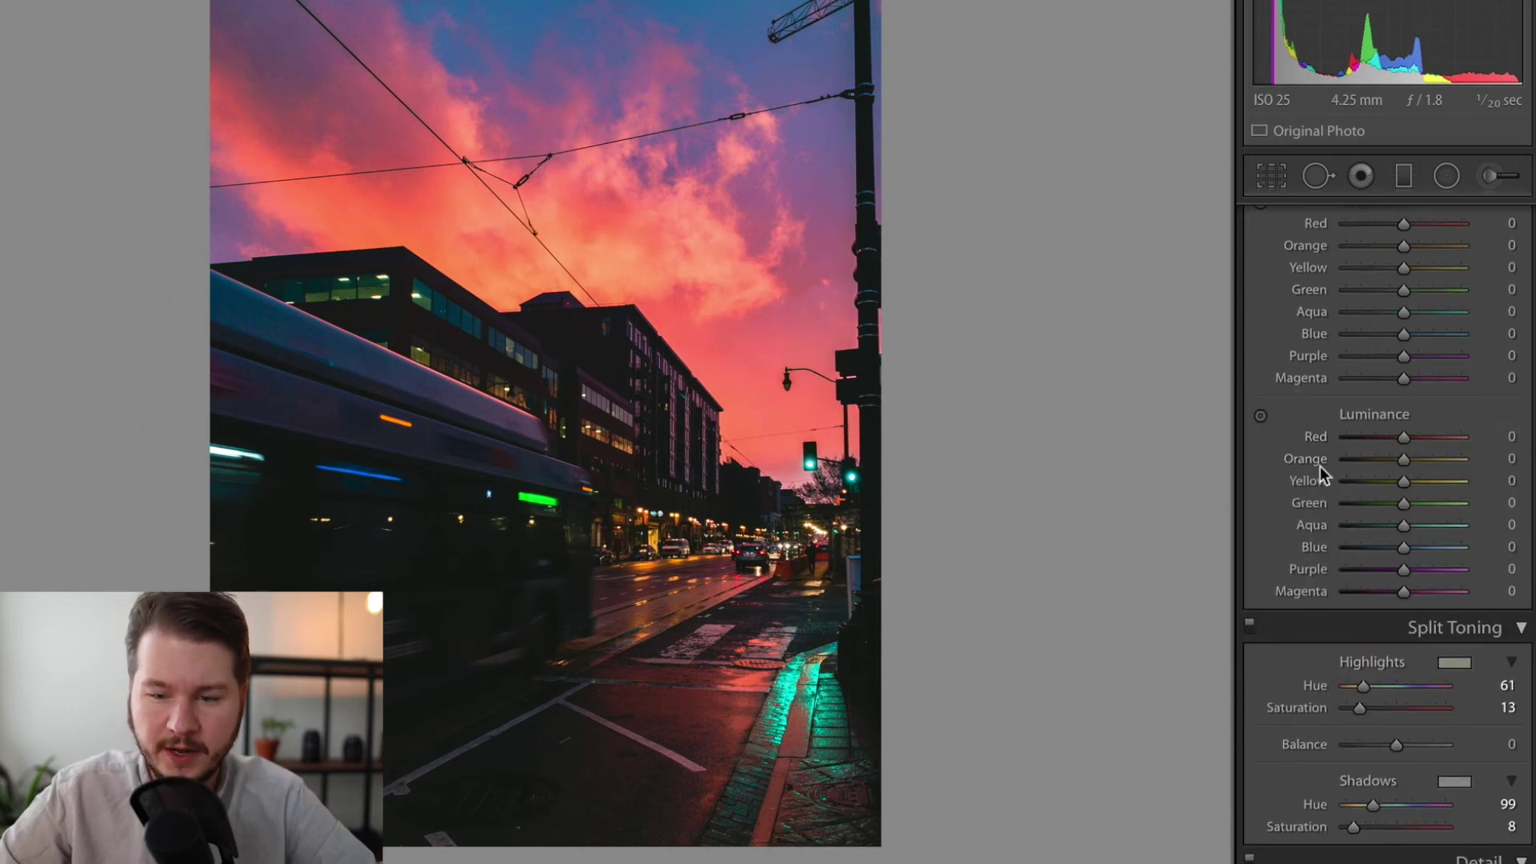
{"action": "scroll", "coordinate": [1322, 467], "scroll_direction": "up", "scroll_amount": 4}
{"action": "scroll", "coordinate": [1344, 580], "scroll_direction": "down", "scroll_amount": 1}
{"action": "scroll", "coordinate": [1344, 578], "scroll_direction": "down", "scroll_amount": 1}
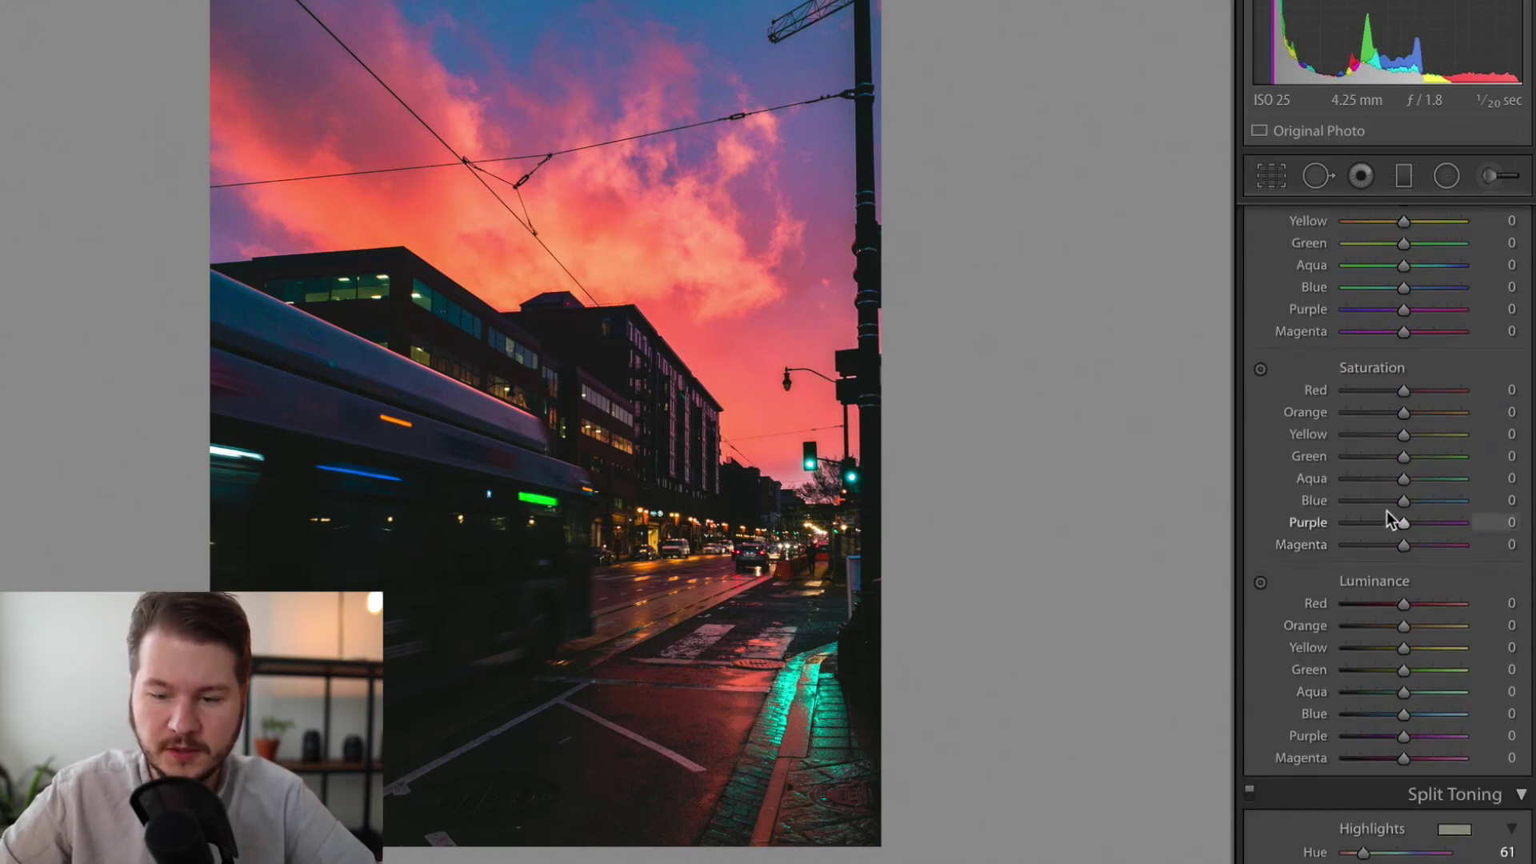
{"action": "left_click_drag", "start_coordinate": [1361, 387], "coordinate": [1409, 416]}
{"action": "left_click", "coordinate": [1409, 435]}
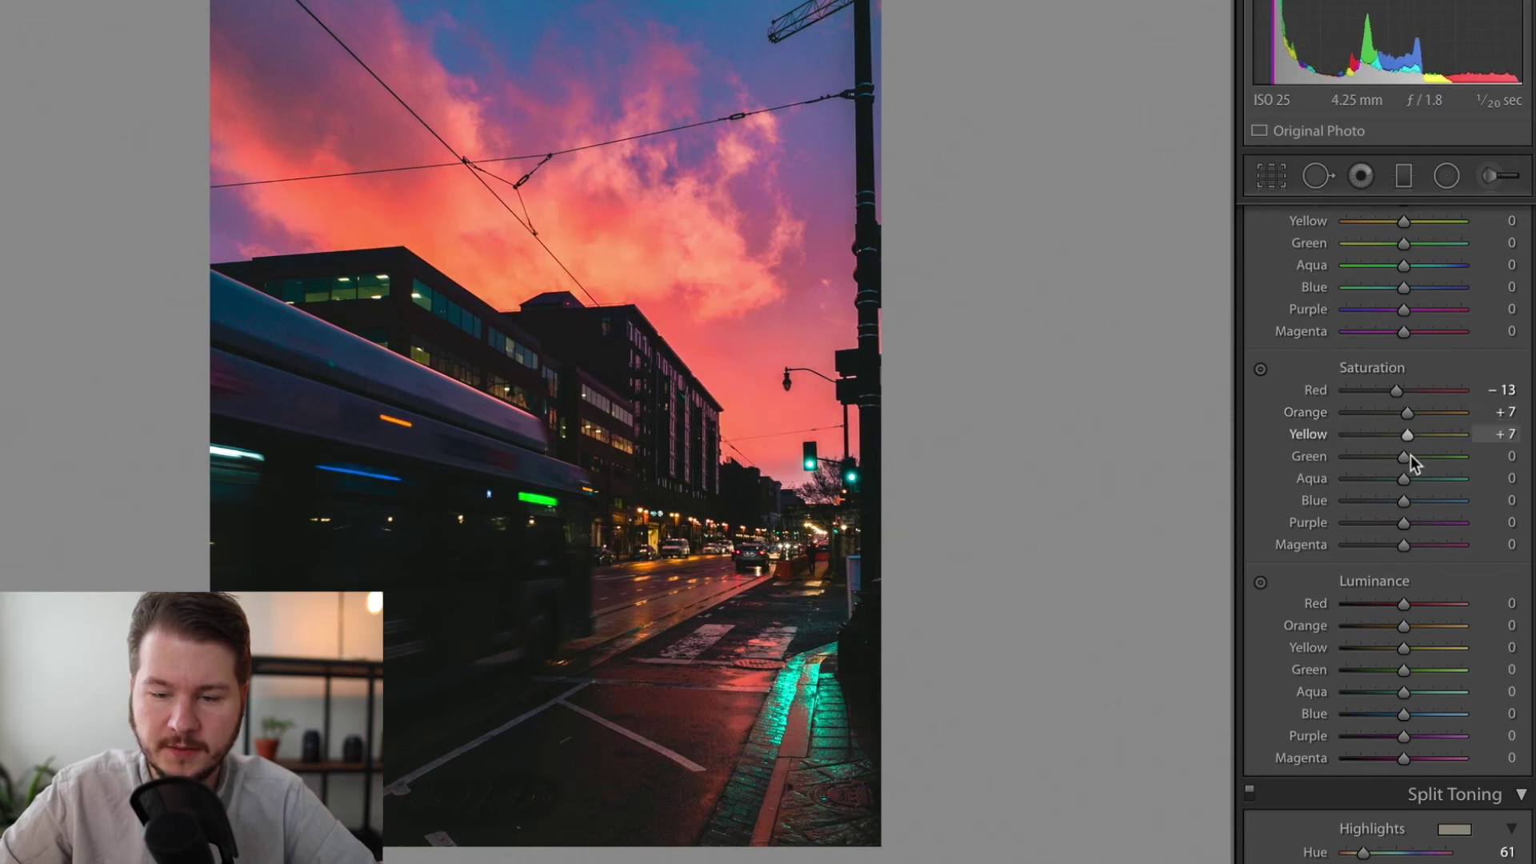
{"action": "mouse_move", "coordinate": [1405, 456]}
{"action": "left_mouse_down"}
{"action": "mouse_move", "coordinate": [1461, 456]}
{"action": "mouse_move", "coordinate": [1407, 482]}
{"action": "left_mouse_up"}
{"action": "left_click_drag", "start_coordinate": [1405, 603], "coordinate": [1409, 619]}
- Set the HSL Blue saturation to −36, and the hue to Orange +5 and Red −6
{"action": "scroll", "coordinate": [1470, 435], "scroll_direction": "up", "scroll_amount": 3}
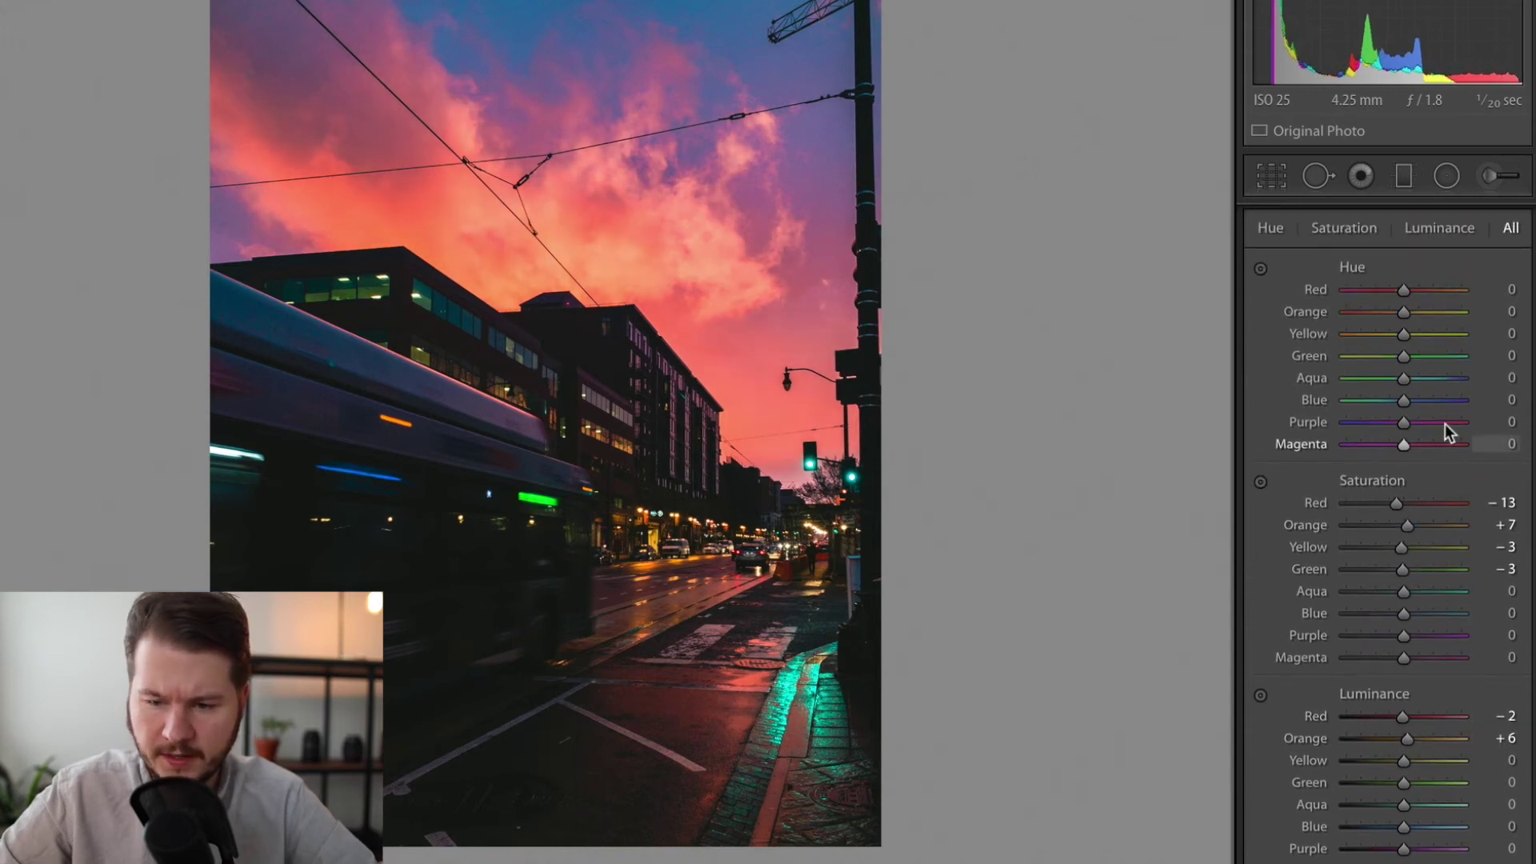
{"action": "mouse_move", "coordinate": [1404, 611]}
{"action": "left_mouse_down"}
{"action": "mouse_move", "coordinate": [1369, 611]}
{"action": "mouse_move", "coordinate": [1426, 611]}
{"action": "mouse_move", "coordinate": [1386, 614]}
{"action": "left_mouse_up"}
{"action": "left_click_drag", "start_coordinate": [1401, 399], "coordinate": [1403, 402]}
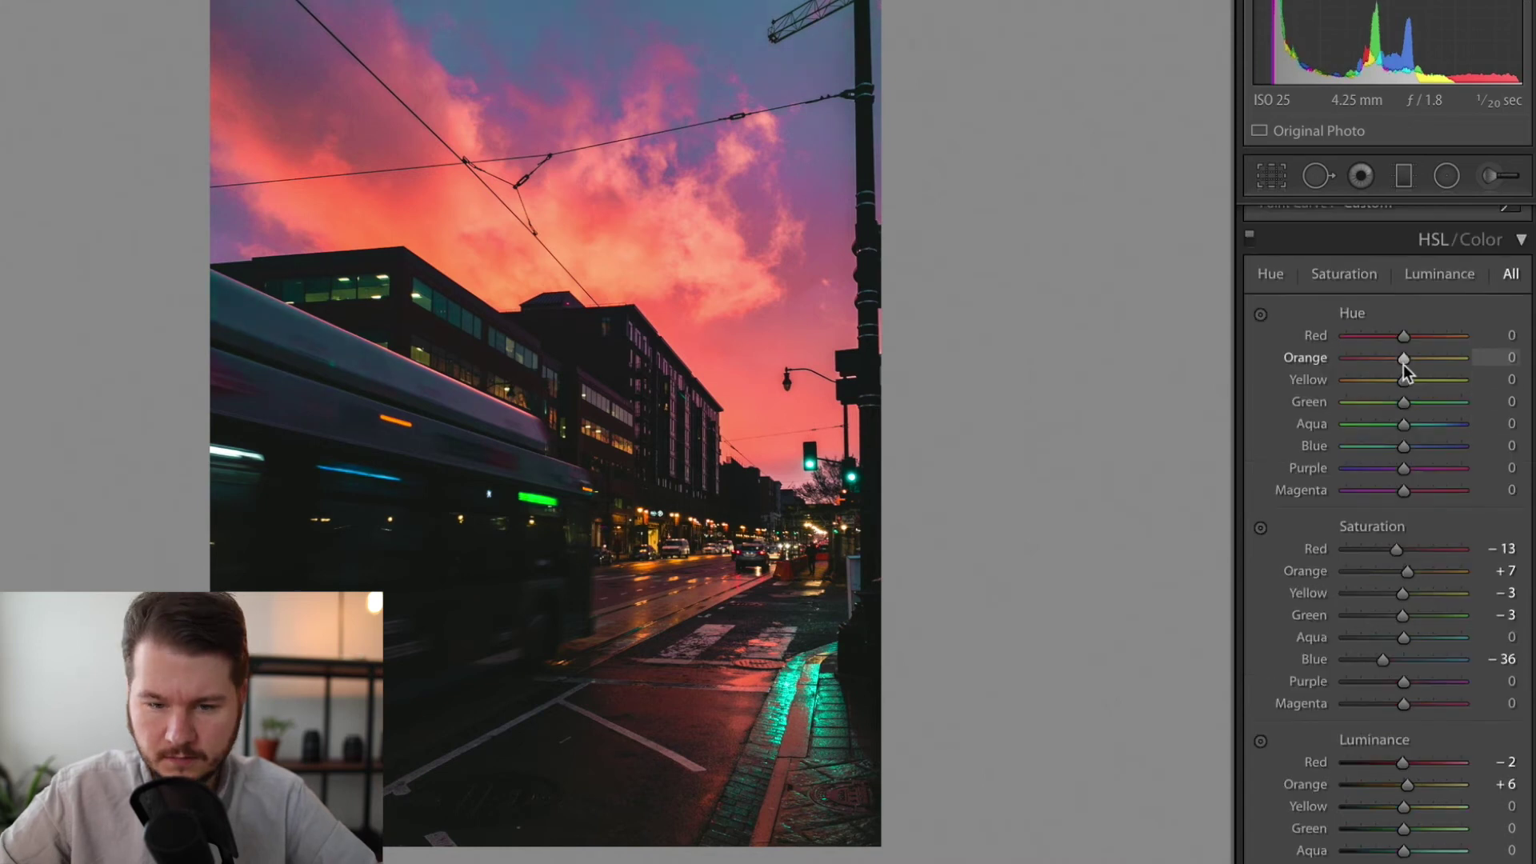
{"action": "mouse_move", "coordinate": [1403, 363]}
{"action": "left_mouse_down"}
{"action": "mouse_move", "coordinate": [1437, 377]}
{"action": "mouse_move", "coordinate": [1384, 368]}
{"action": "mouse_move", "coordinate": [1405, 371]}
{"action": "mouse_move", "coordinate": [1397, 336]}
{"action": "mouse_move", "coordinate": [1432, 342]}
{"action": "mouse_move", "coordinate": [1398, 333]}
{"action": "left_mouse_up"}
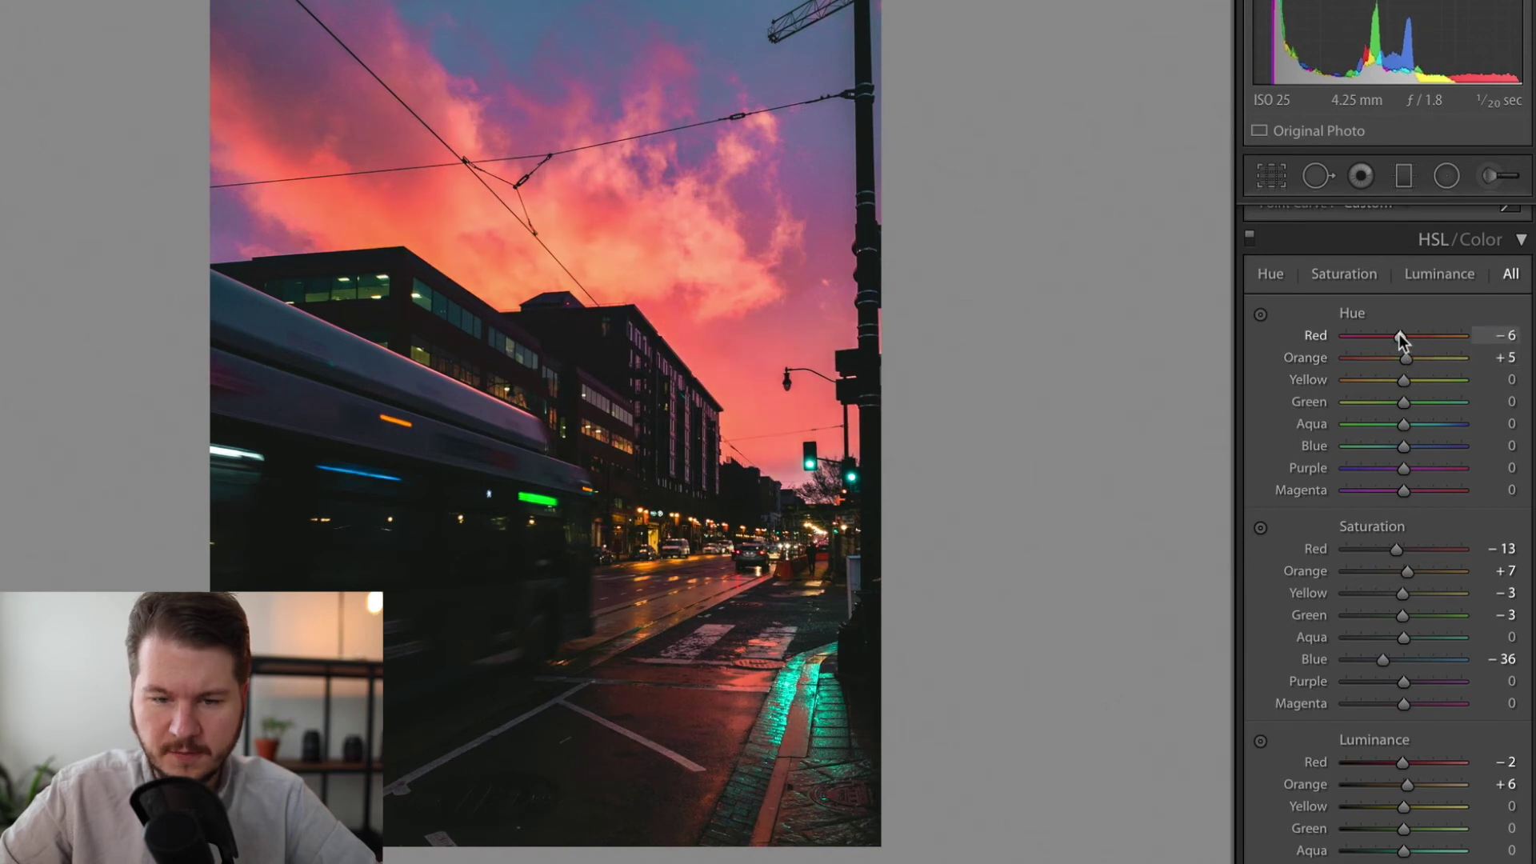
- Draw a large radial filter around the photo's centre with exposure −0.33, and turn off Invert so it darkens the edges
{"action": "left_click", "coordinate": [1447, 177]}
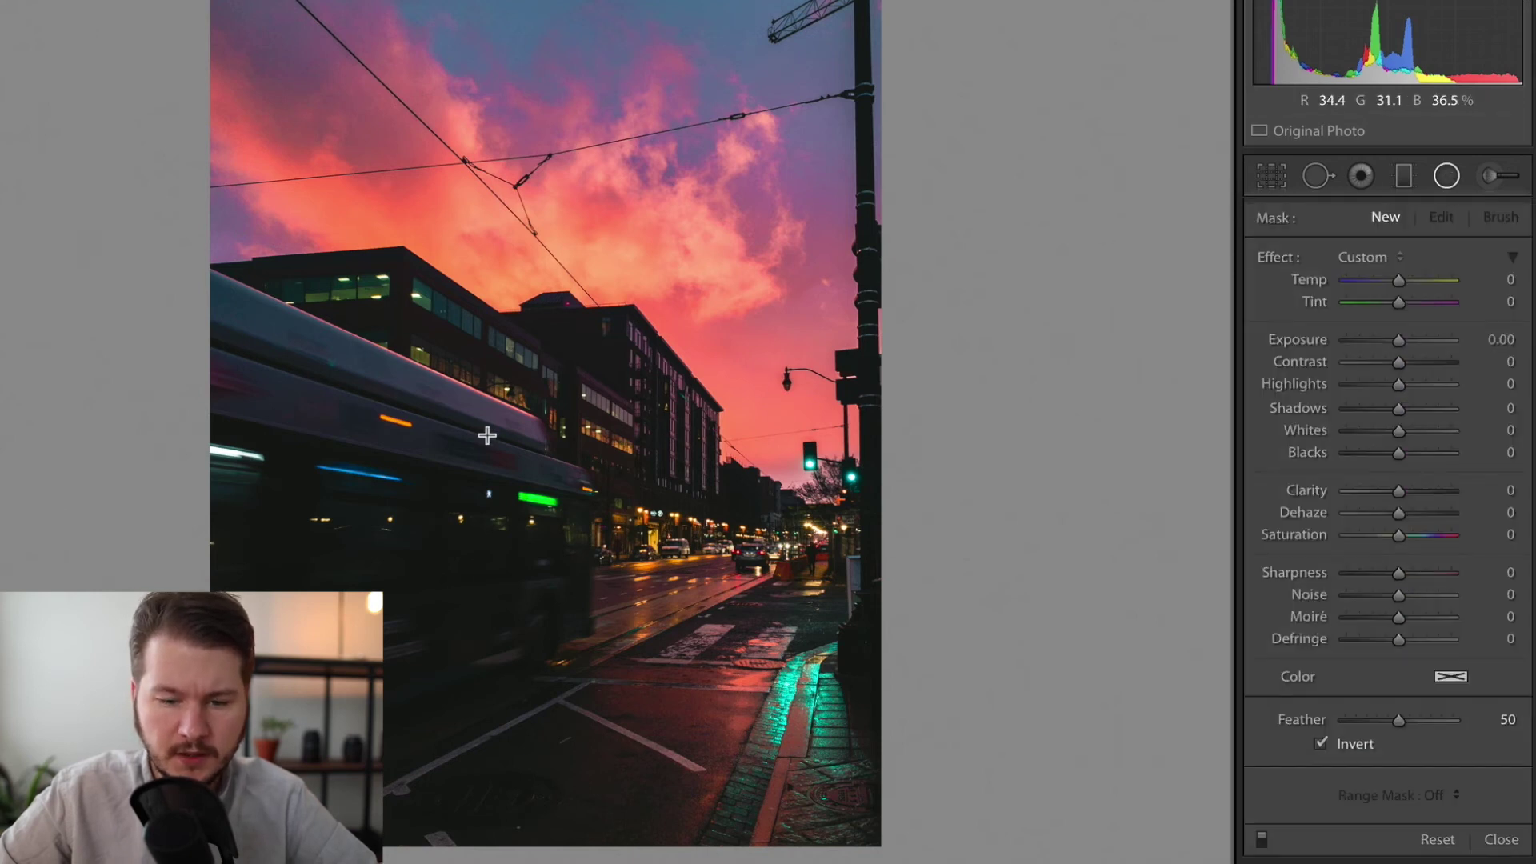
{"action": "left_click_drag", "start_coordinate": [572, 436], "coordinate": [1152, 816]}
{"action": "left_click", "coordinate": [1491, 341]}
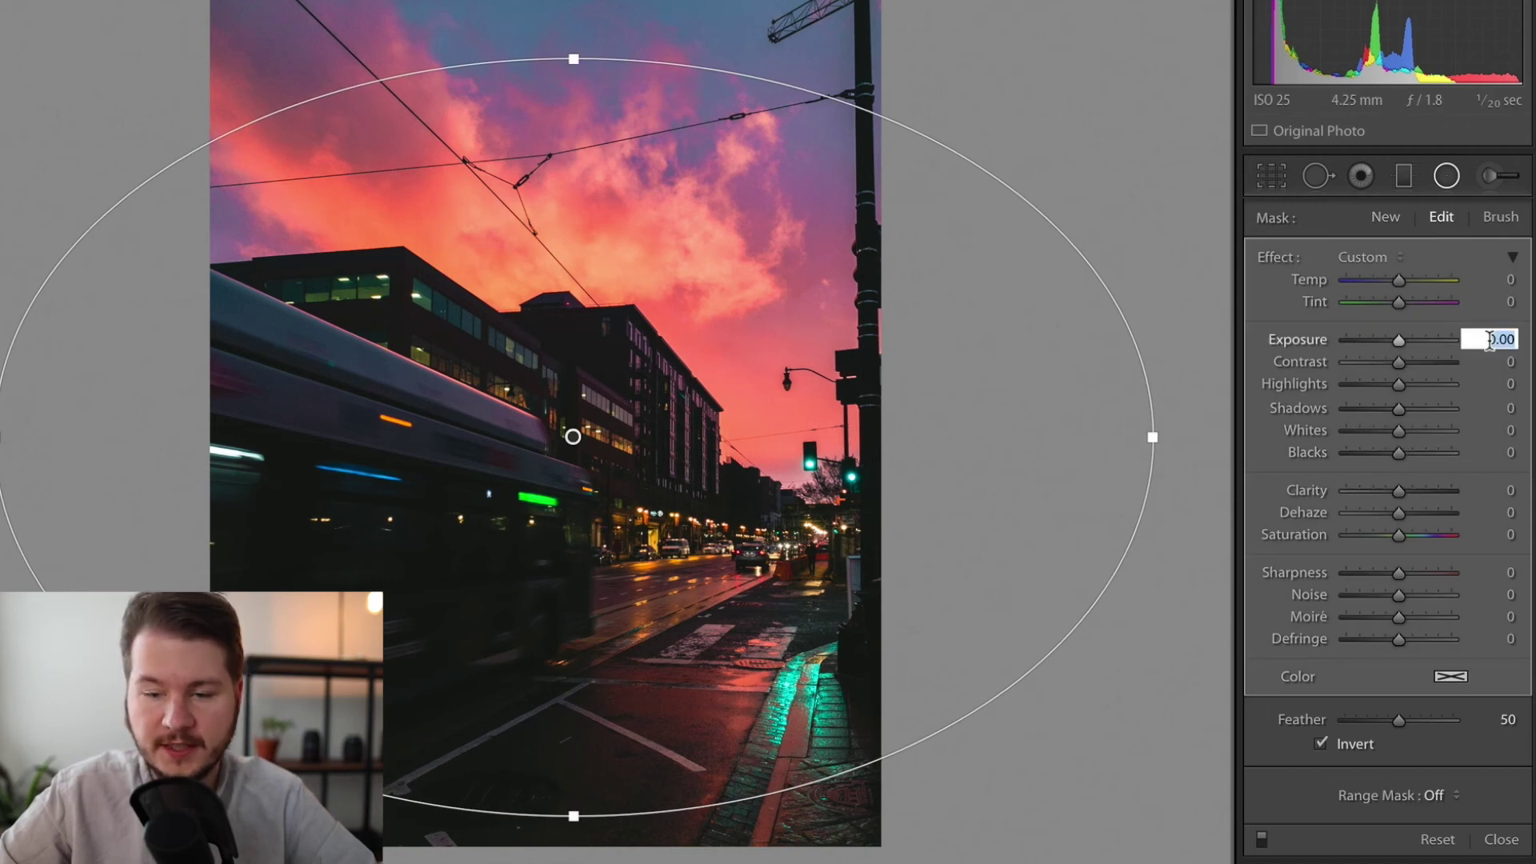
{"action": "type", "text": "-0.33"}
{"action": "key", "text": "Return"}
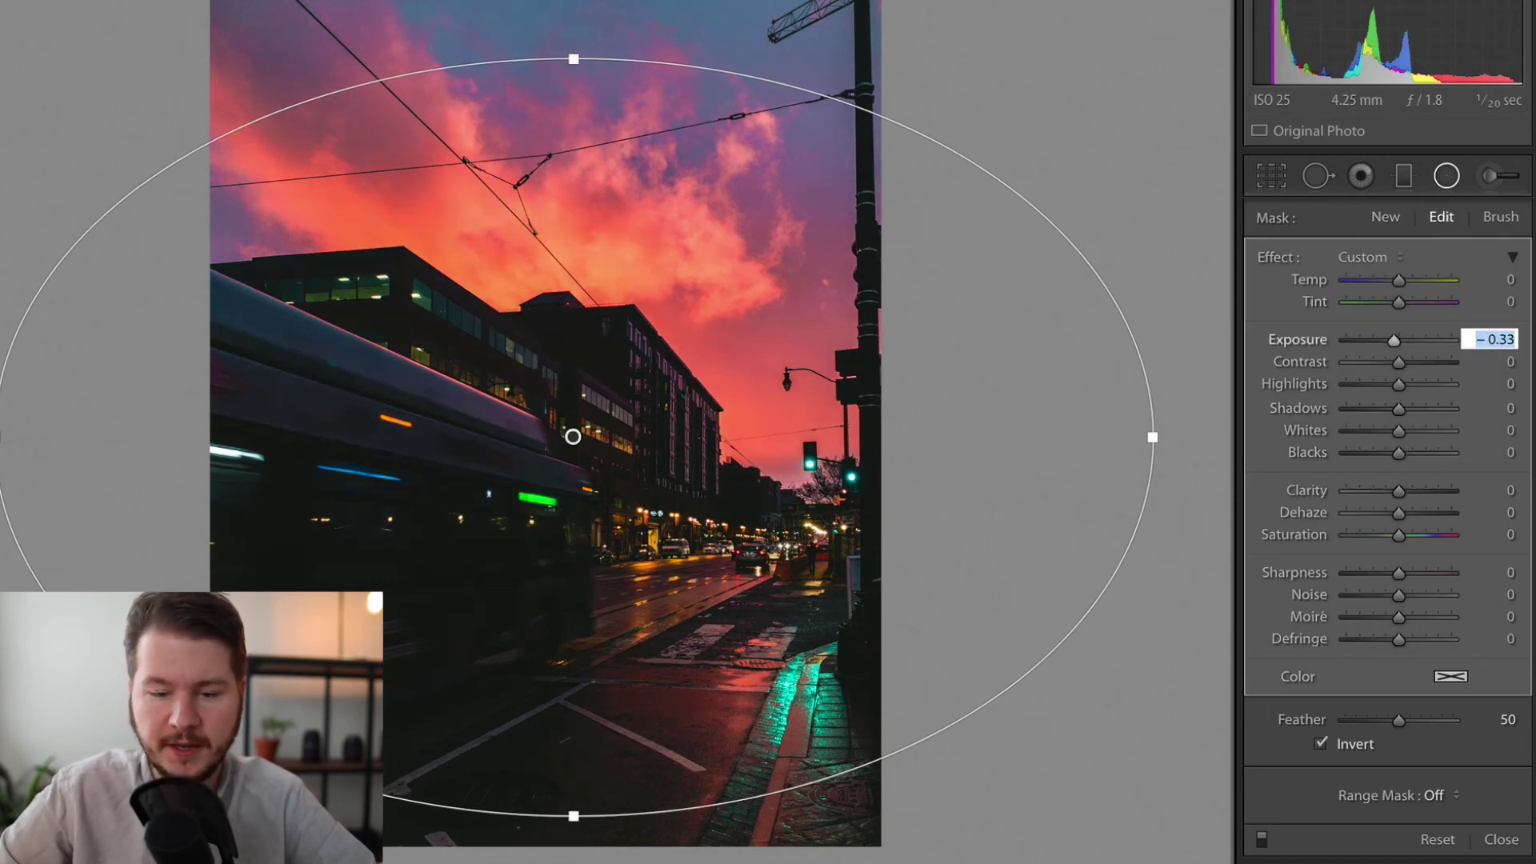
{"action": "left_click", "coordinate": [1347, 741]}
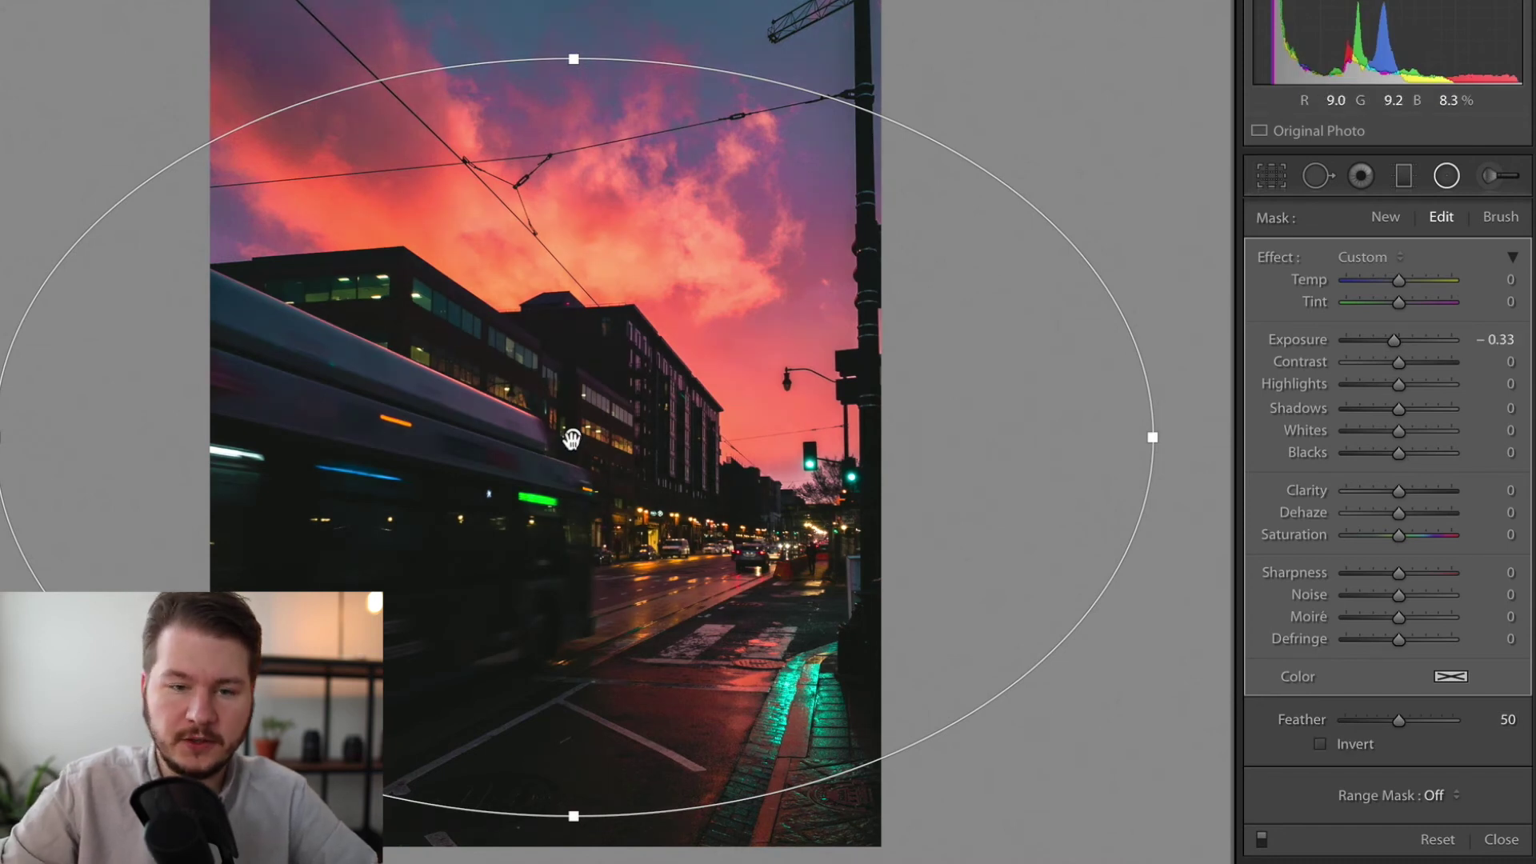
- Check the mask overlay of the edge-darkening radial filter, and move the filter slightly upward
{"action": "key", "text": "Delete"}
{"action": "key", "text": "ctrl+z"}
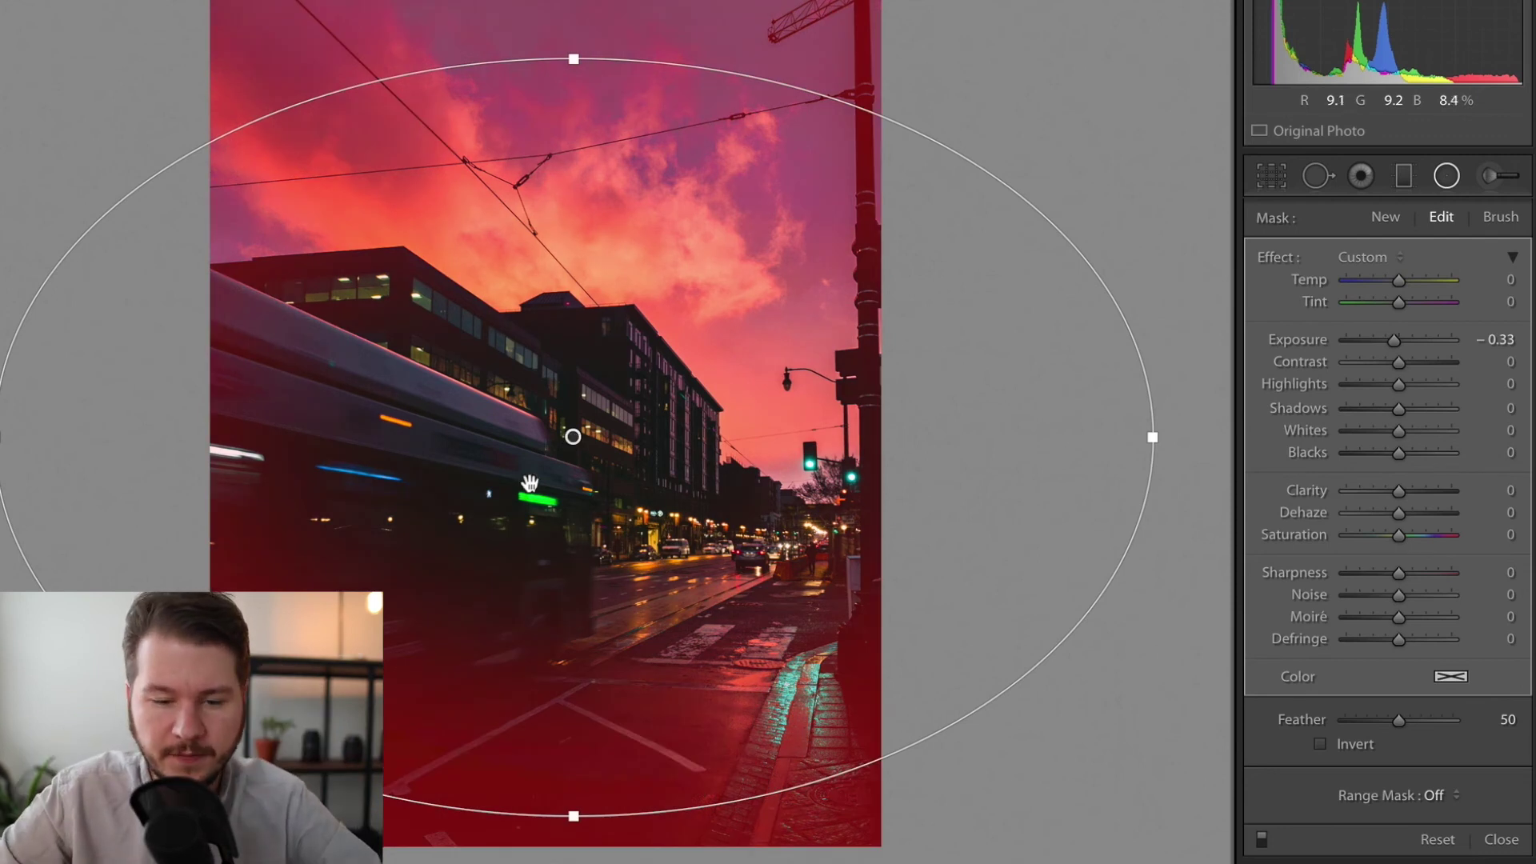
{"action": "left_click_drag", "start_coordinate": [574, 440], "coordinate": [570, 406]}
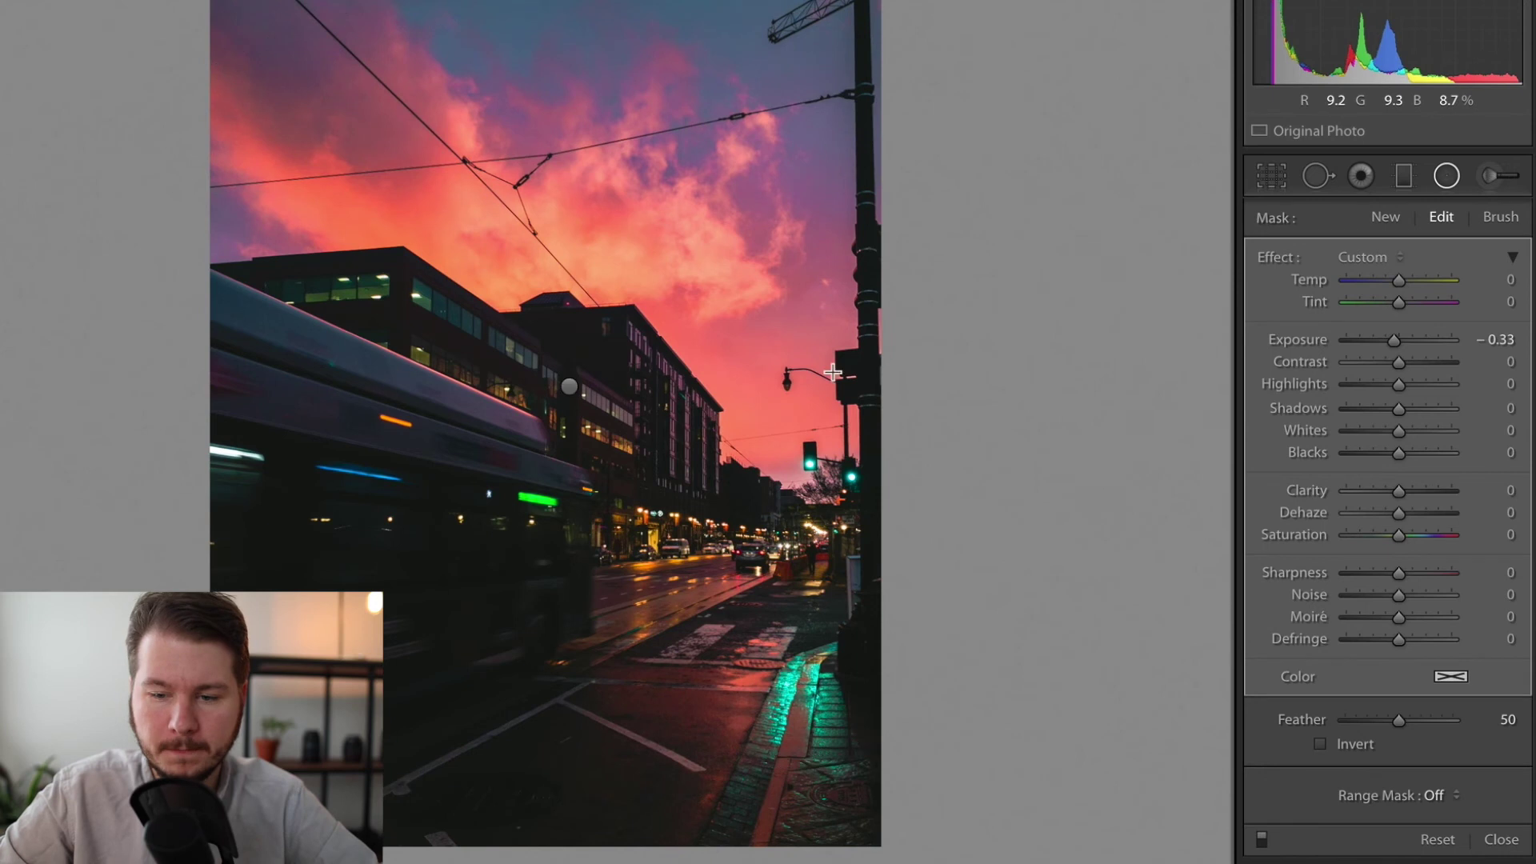
- Draw a second radial filter over the sunset clouds, set its Dehaze to −16, and rotate it to follow the building line
{"action": "left_click", "coordinate": [1447, 176]}
{"action": "left_click", "coordinate": [1447, 176]}
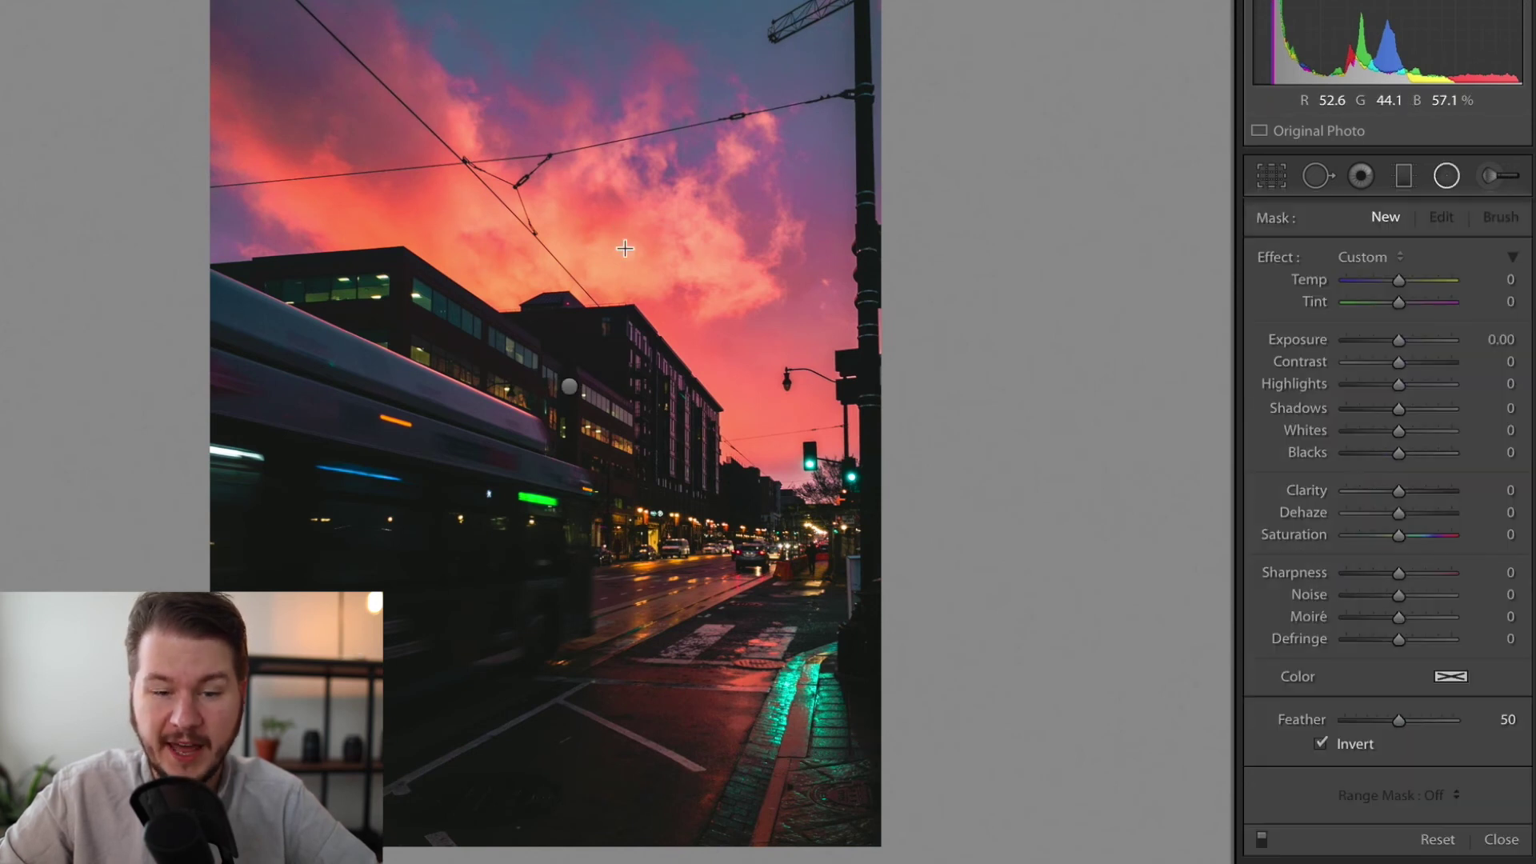
{"action": "mouse_move", "coordinate": [635, 237]}
{"action": "left_mouse_down"}
{"action": "mouse_move", "coordinate": [188, 336]}
{"action": "mouse_move", "coordinate": [182, 421]}
{"action": "left_mouse_up"}
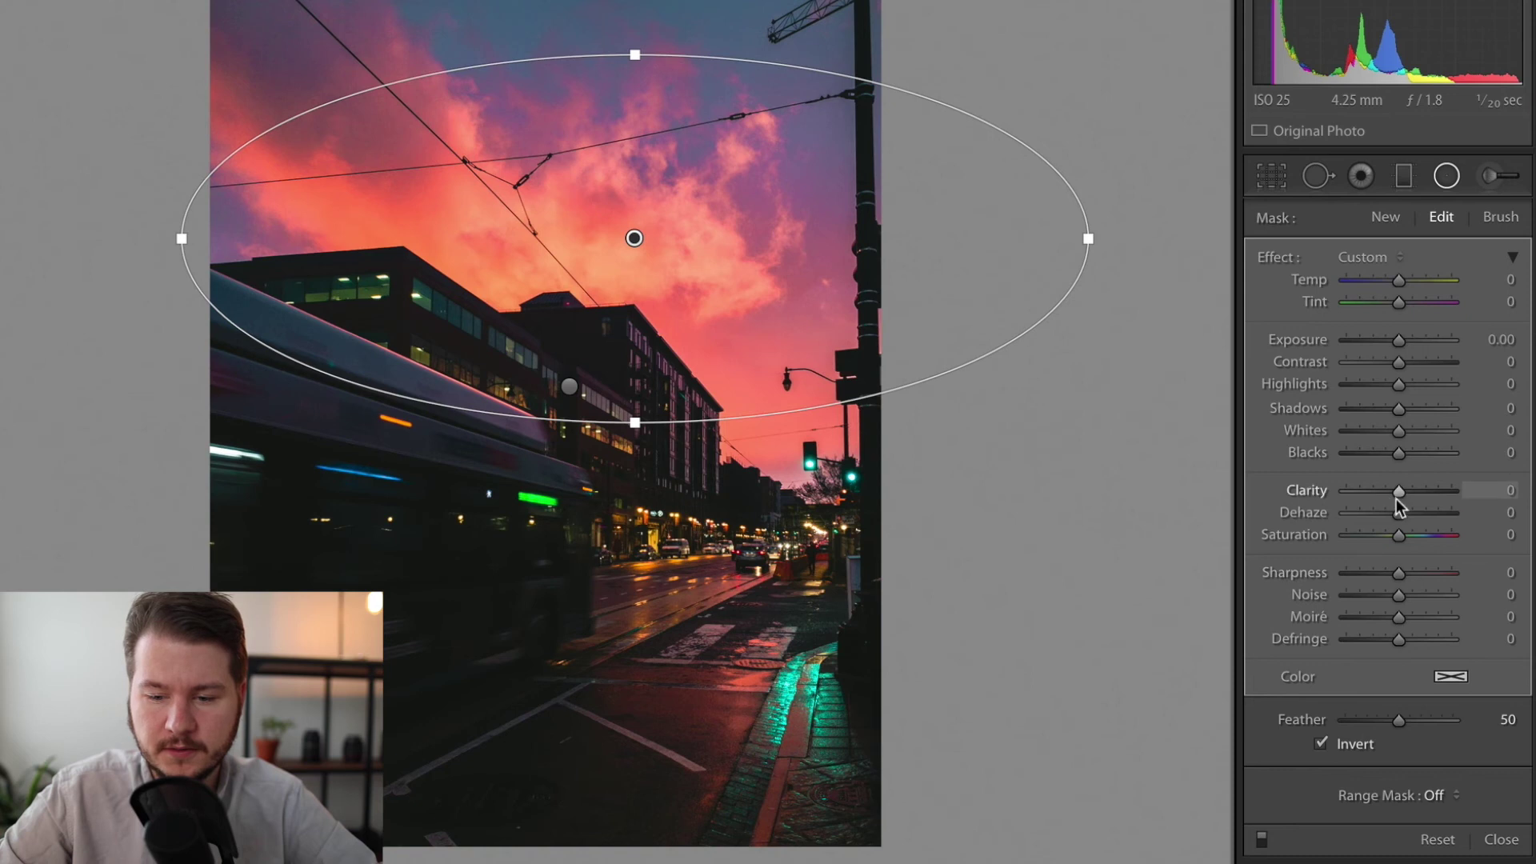
{"action": "left_click_drag", "start_coordinate": [1399, 515], "coordinate": [1390, 518]}
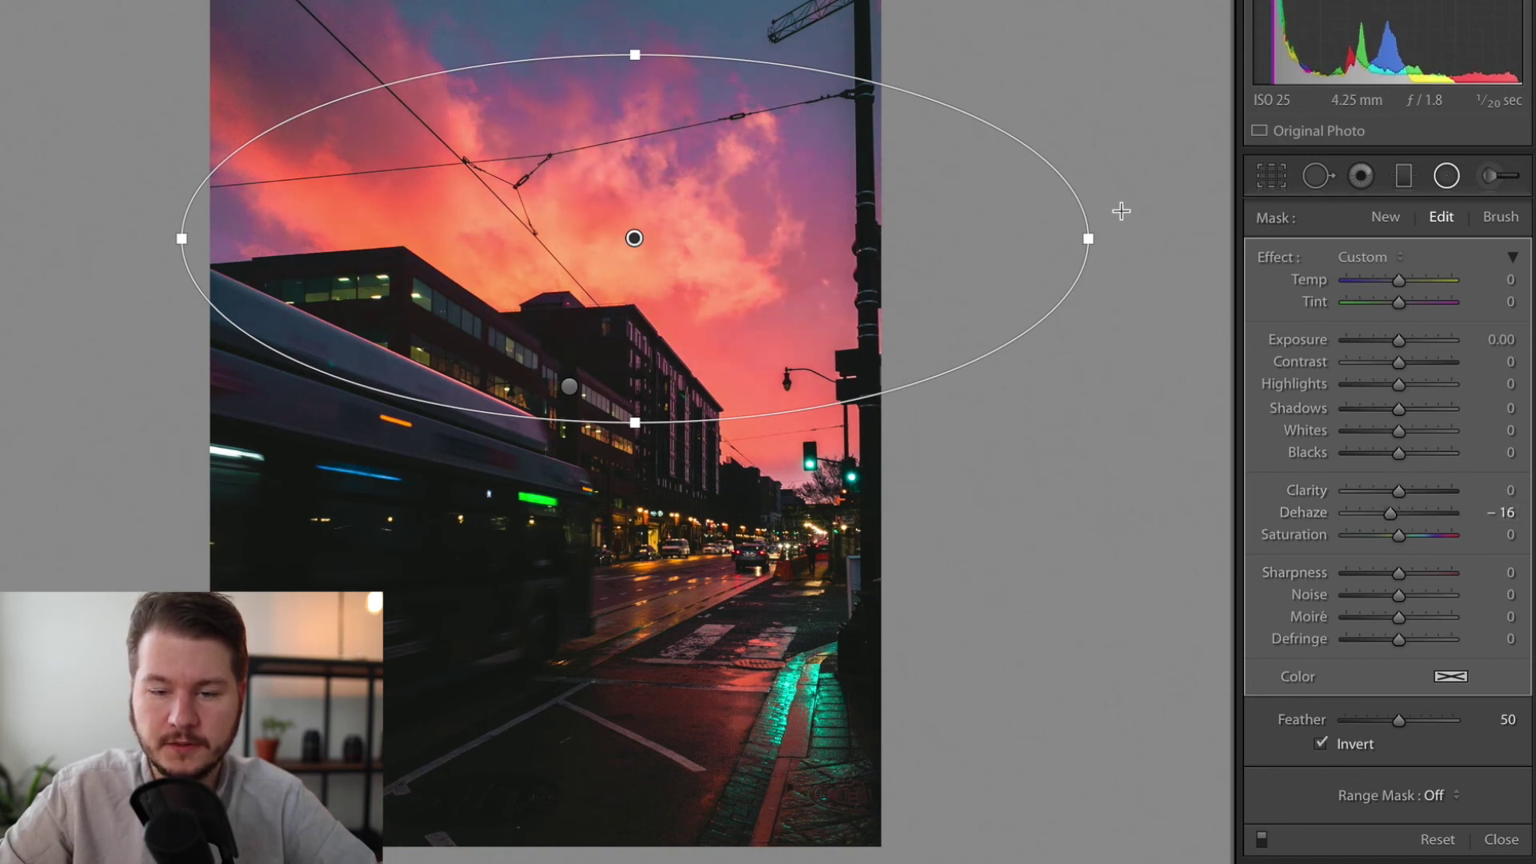
{"action": "left_click_drag", "start_coordinate": [1103, 240], "coordinate": [1093, 302]}
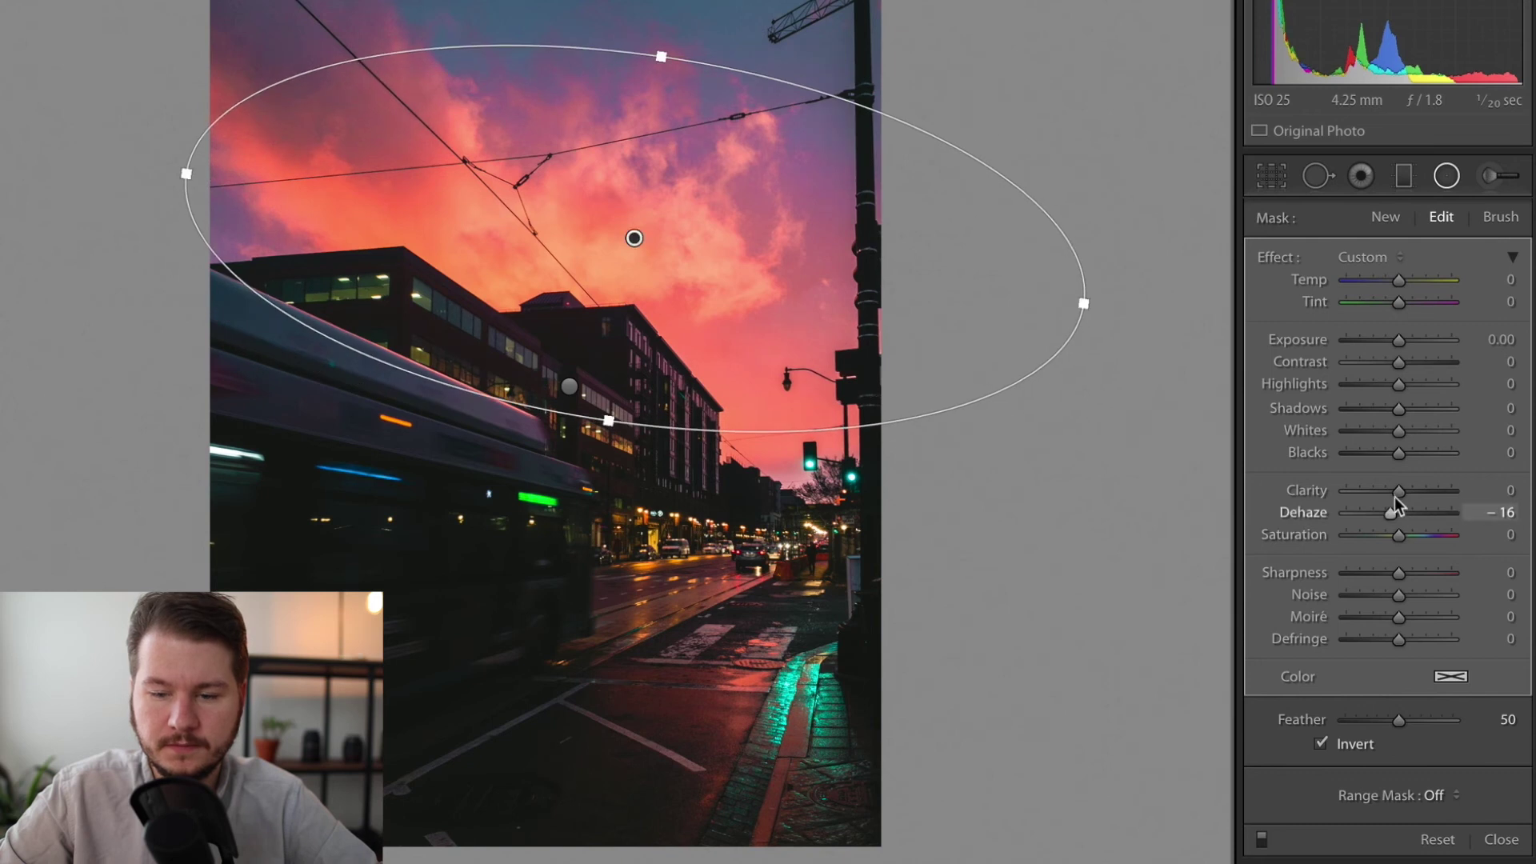
- Set the sky radial filter's Clarity to −14 and its Exposure to 0.10
{"action": "left_click_drag", "start_coordinate": [1399, 502], "coordinate": [1389, 502]}
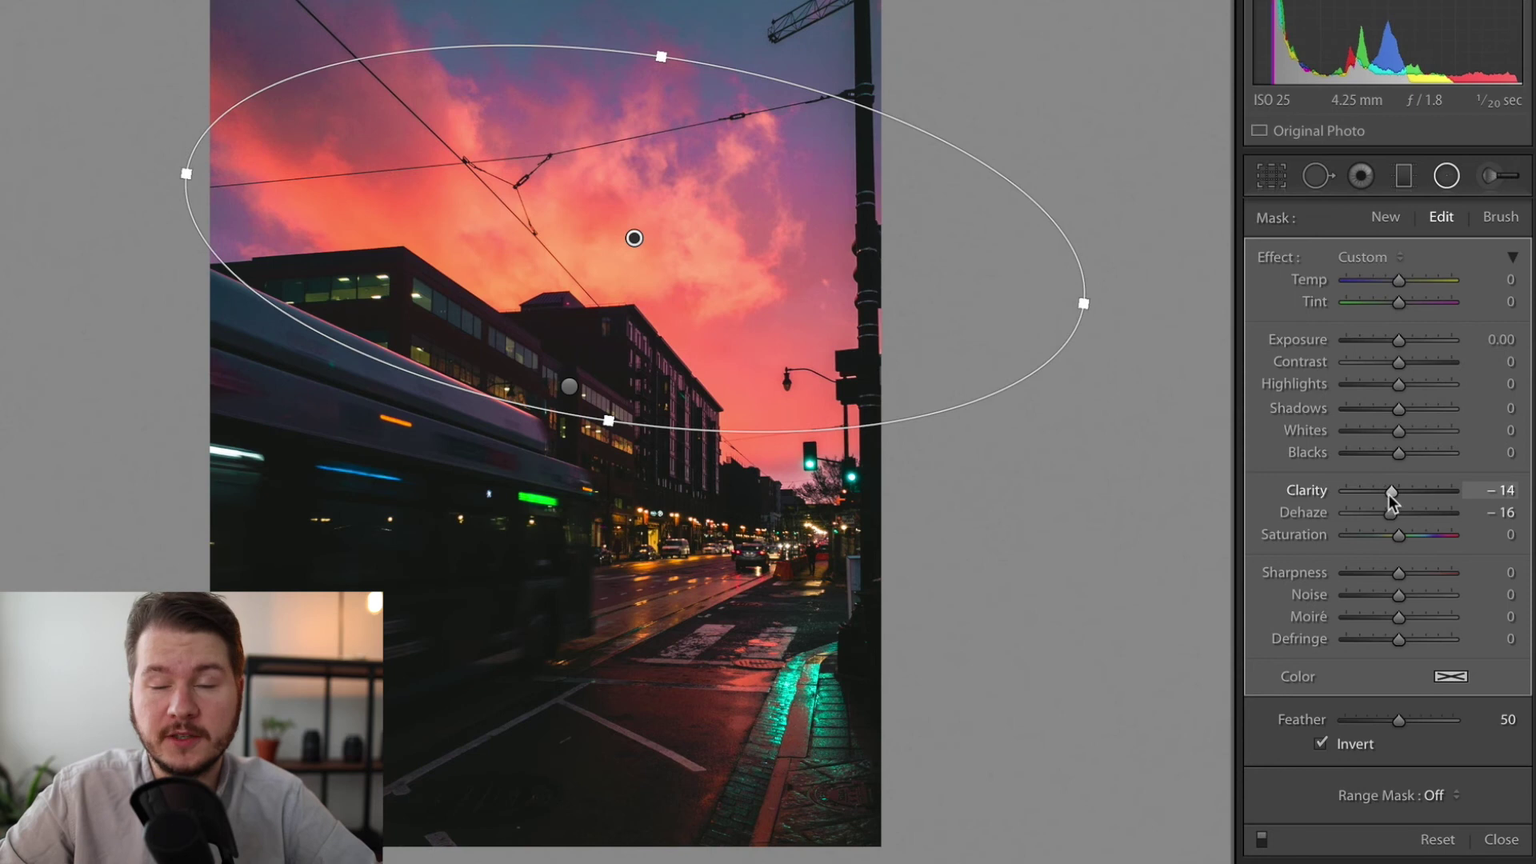
{"action": "left_click_drag", "start_coordinate": [1382, 502], "coordinate": [1393, 502]}
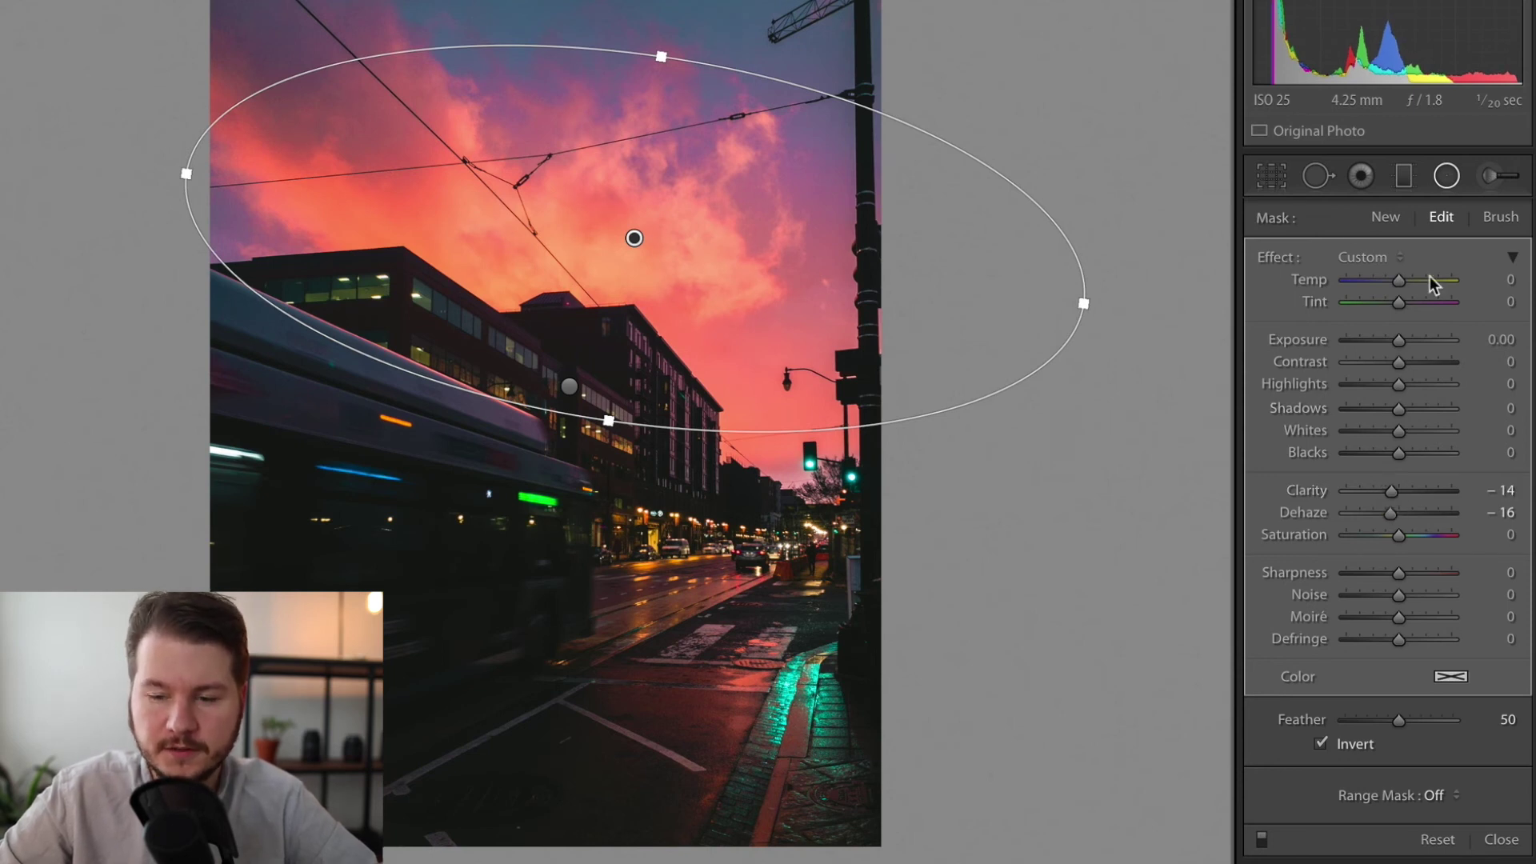
{"action": "left_click", "coordinate": [1498, 339]}
{"action": "key", "text": "Up"}
{"action": "key", "text": "Up"}
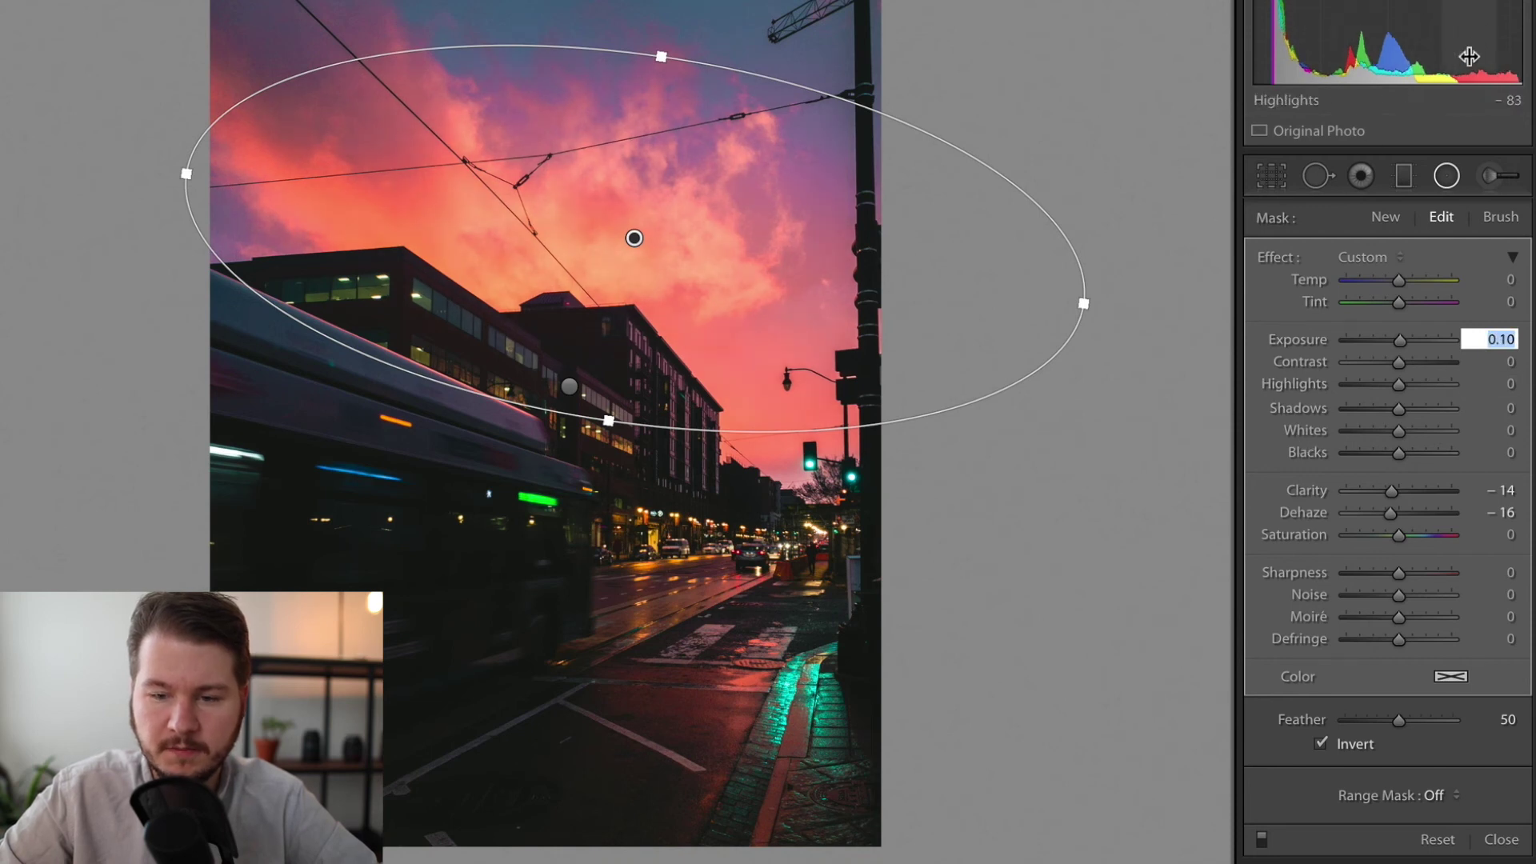
{"action": "key", "text": "Return"}
- Draw a third, tall radial filter, try Exposure 0.33 on it, and move it down to the middle of the photo
{"action": "left_click", "coordinate": [1384, 217]}
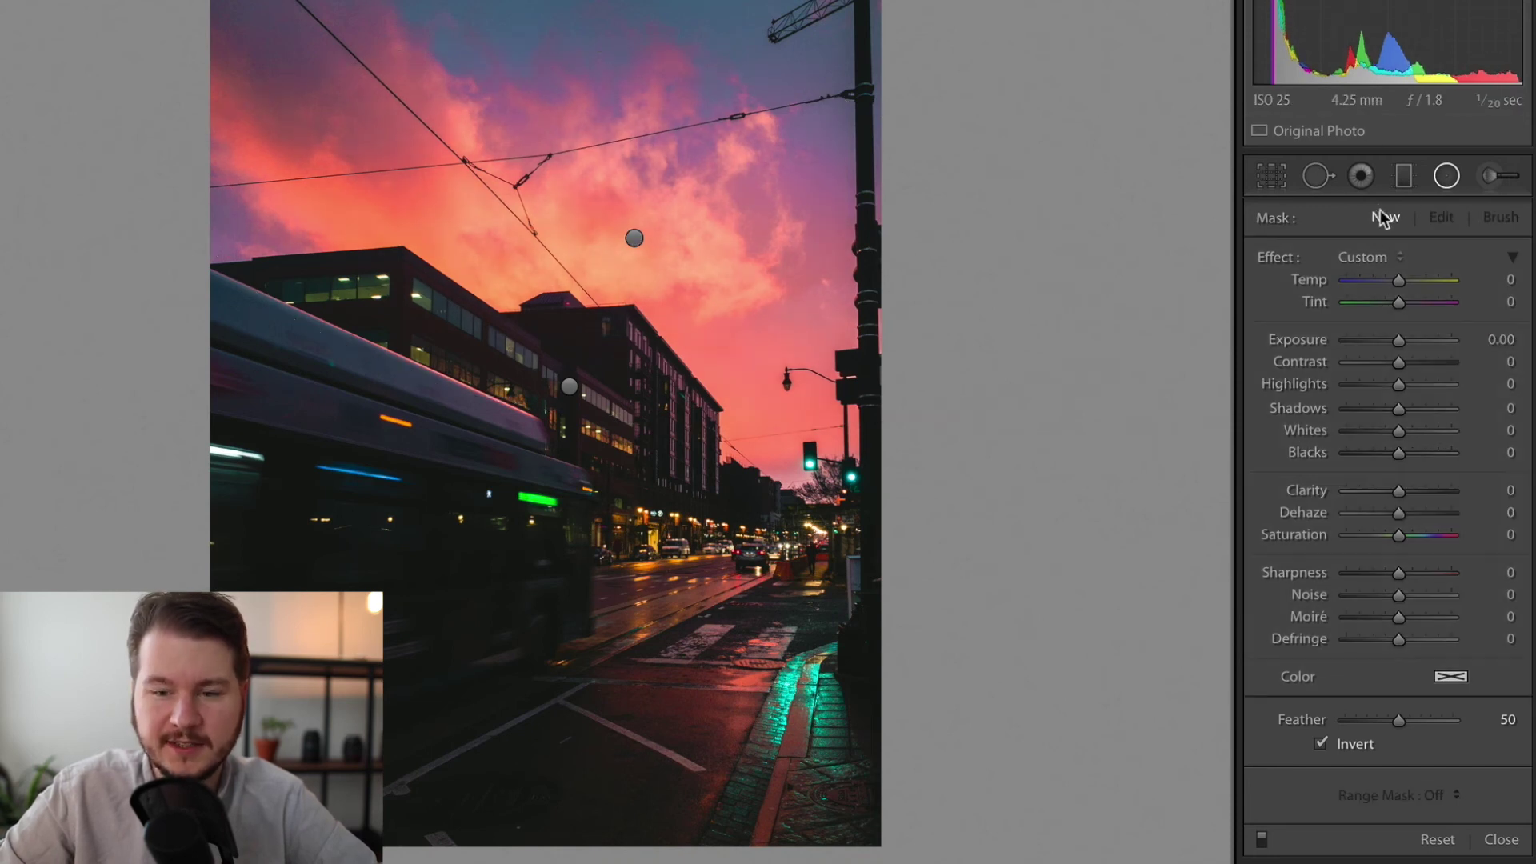
{"action": "left_click_drag", "start_coordinate": [533, 240], "coordinate": [903, 746]}
{"action": "left_click", "coordinate": [1501, 340]}
{"action": "type", "text": "0.33"}
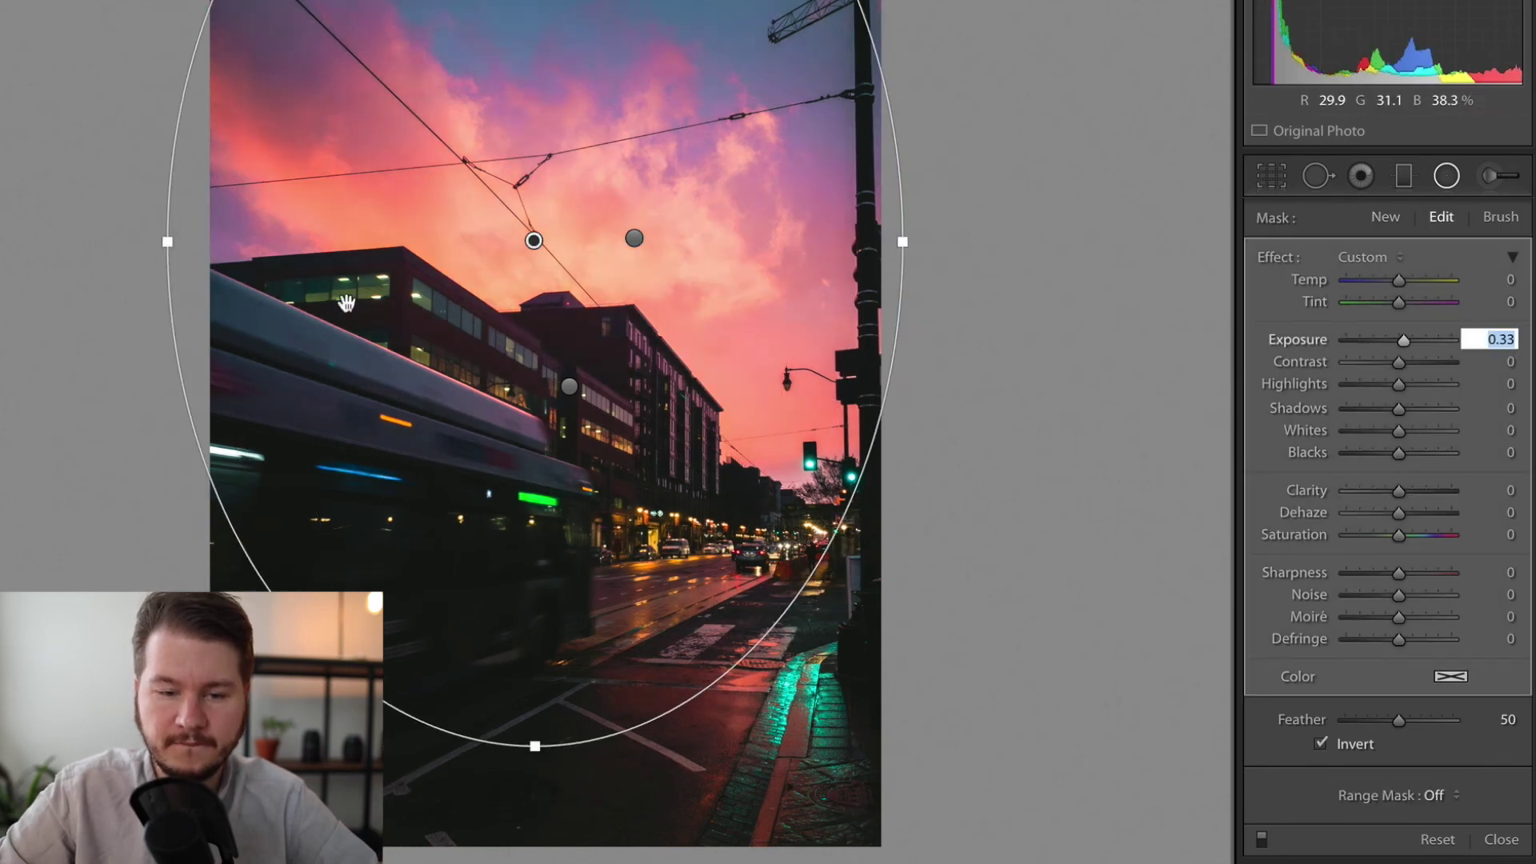
{"action": "key", "text": "Return"}
{"action": "left_click_drag", "start_coordinate": [533, 241], "coordinate": [573, 411]}
- Set the tall central radial filter's Exposure to 0.10 and Shadows to 16, and close the radial filter tool
{"action": "left_click", "coordinate": [1486, 340]}
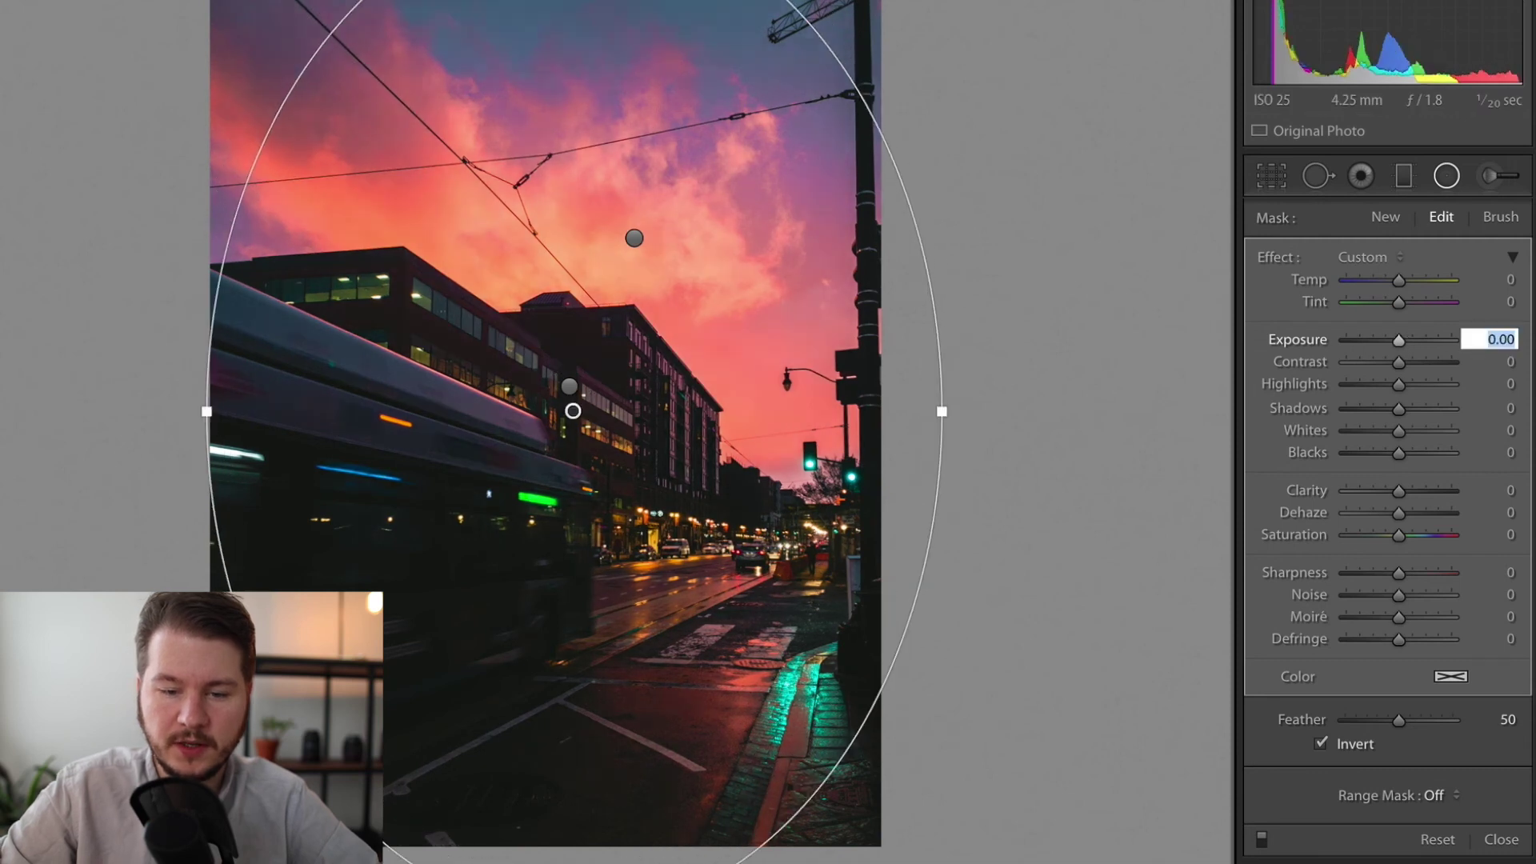
{"action": "type", "text": "0.1"}
{"action": "key", "text": "Return"}
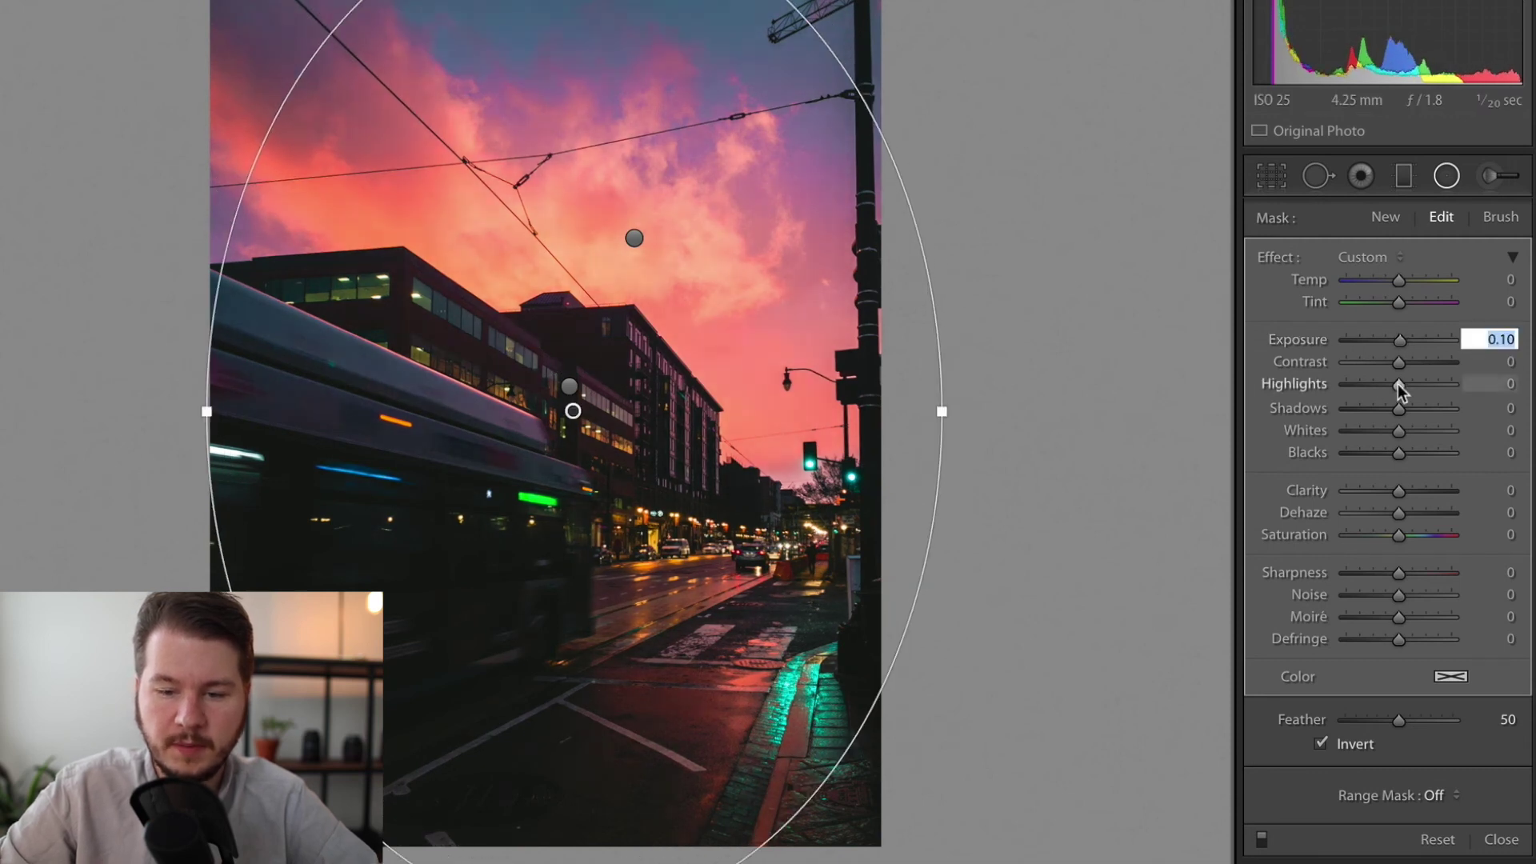
{"action": "left_click_drag", "start_coordinate": [1420, 410], "coordinate": [1413, 411]}
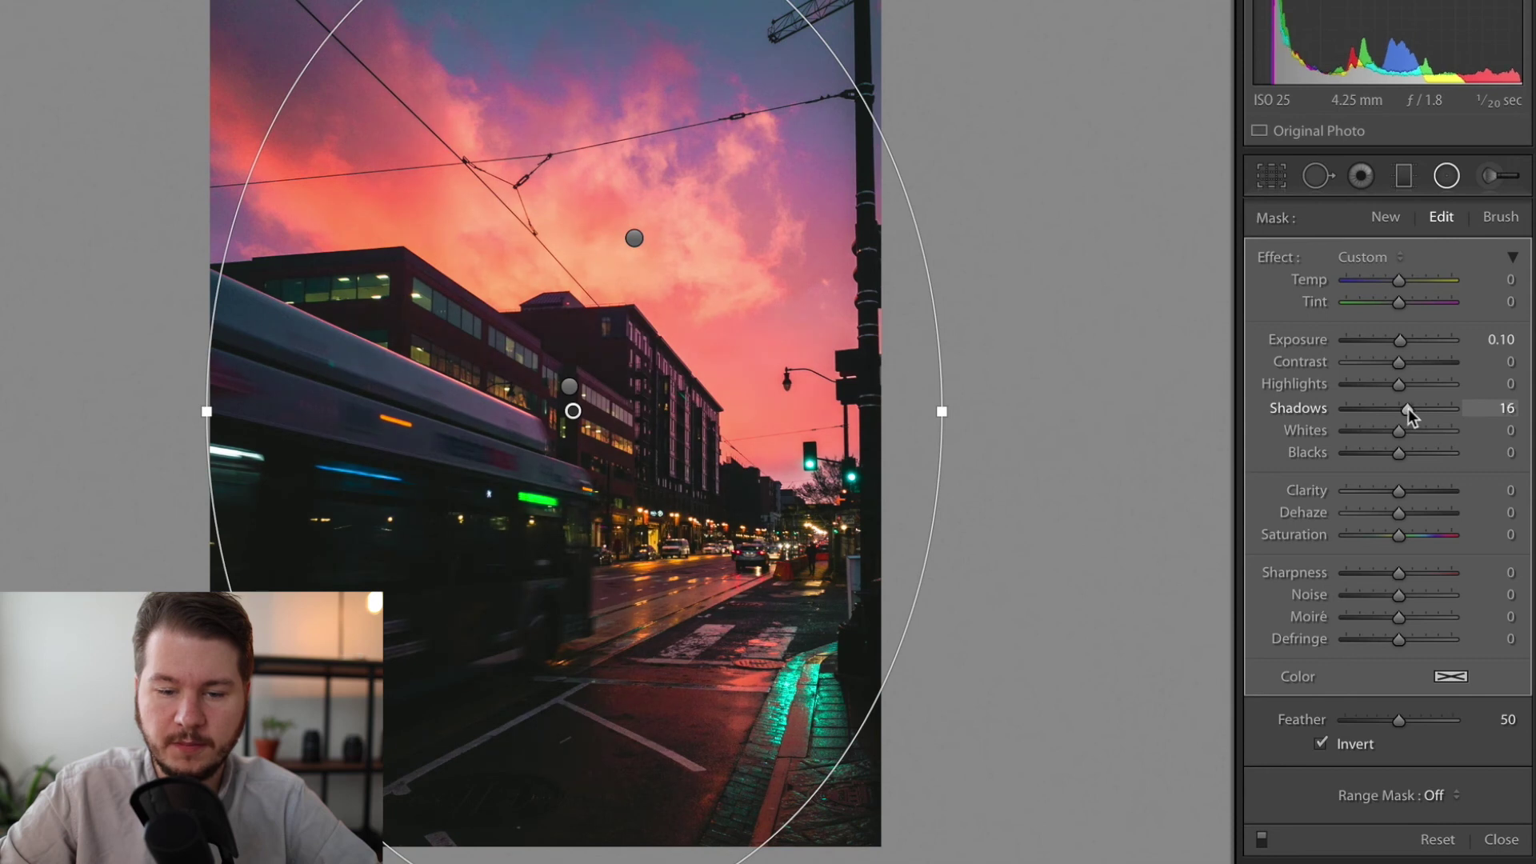
{"action": "key", "text": "shift+m"}
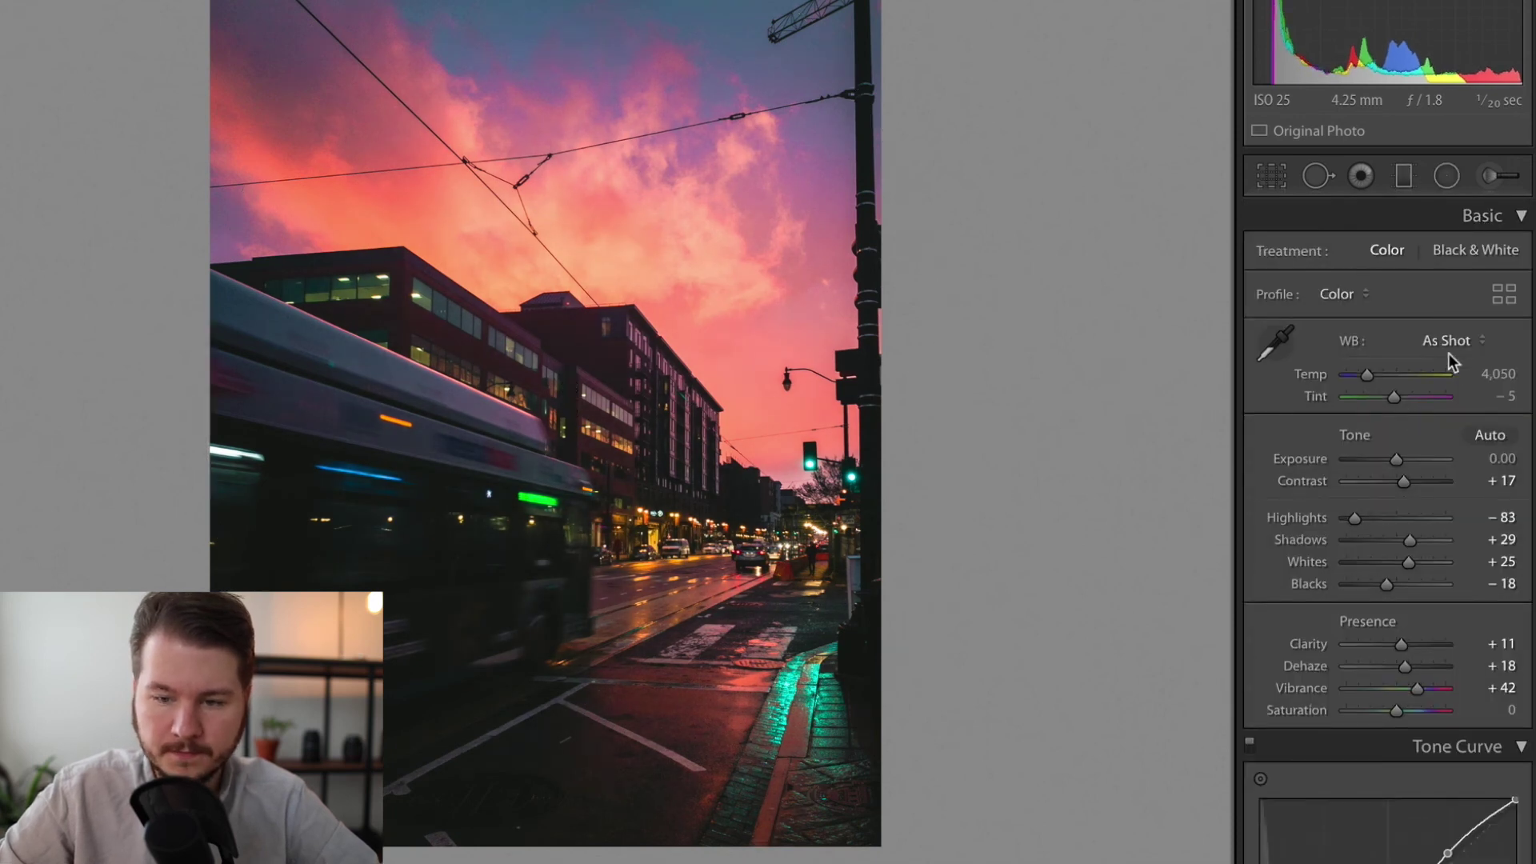
- Try an overall Exposure of +0.33, and lower the photo's overall Exposure to −0.10
{"action": "left_click", "coordinate": [1496, 459]}
{"action": "type", "text": "0.33"}
{"action": "key", "text": "Return"}
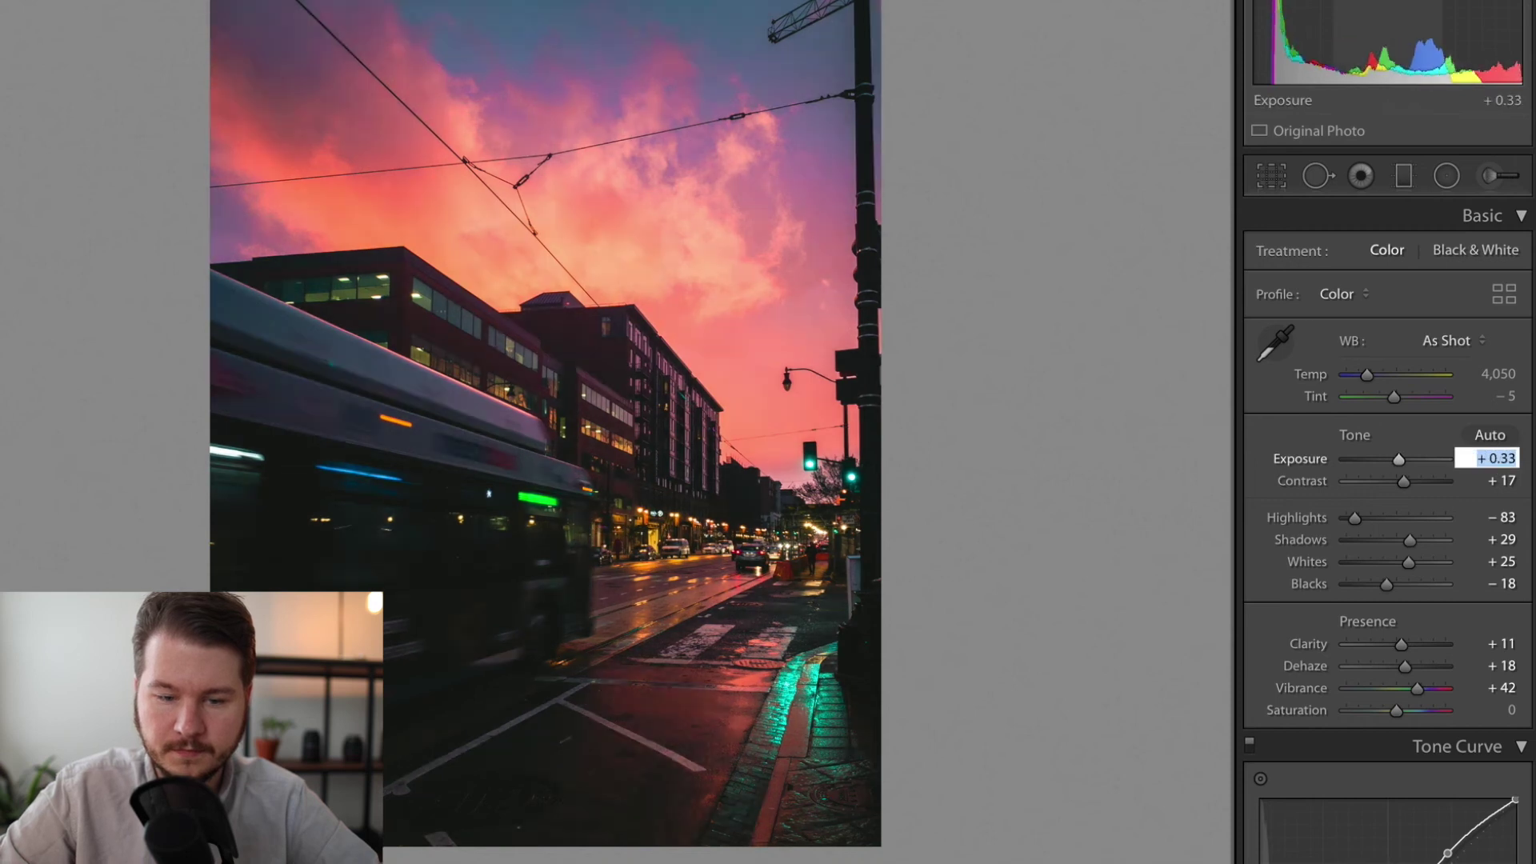
{"action": "type", "text": "-0.33"}
{"action": "key", "text": "Return"}
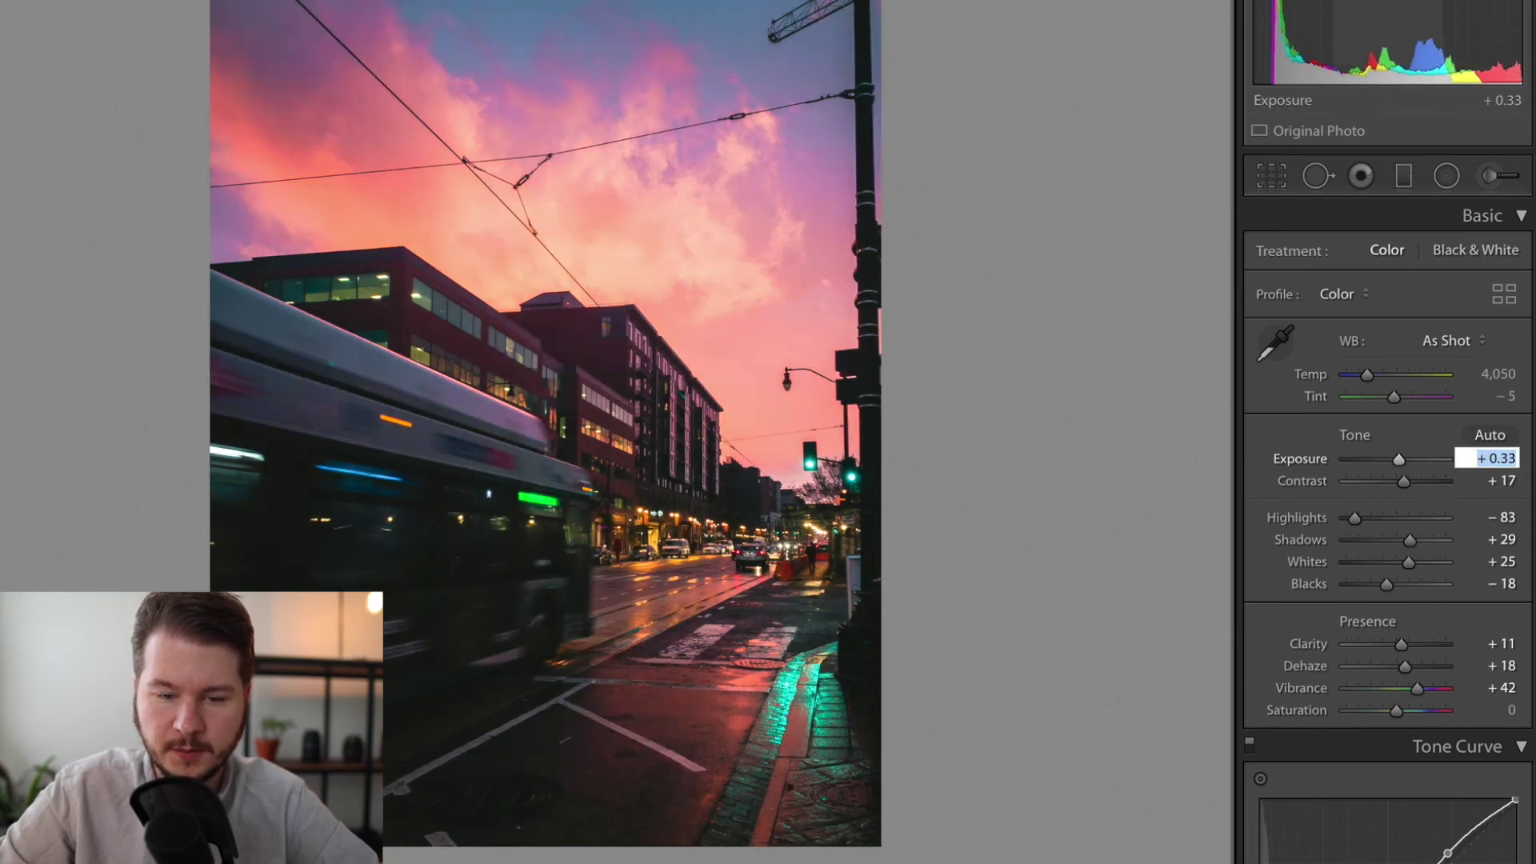
{"action": "key", "text": "Down"}
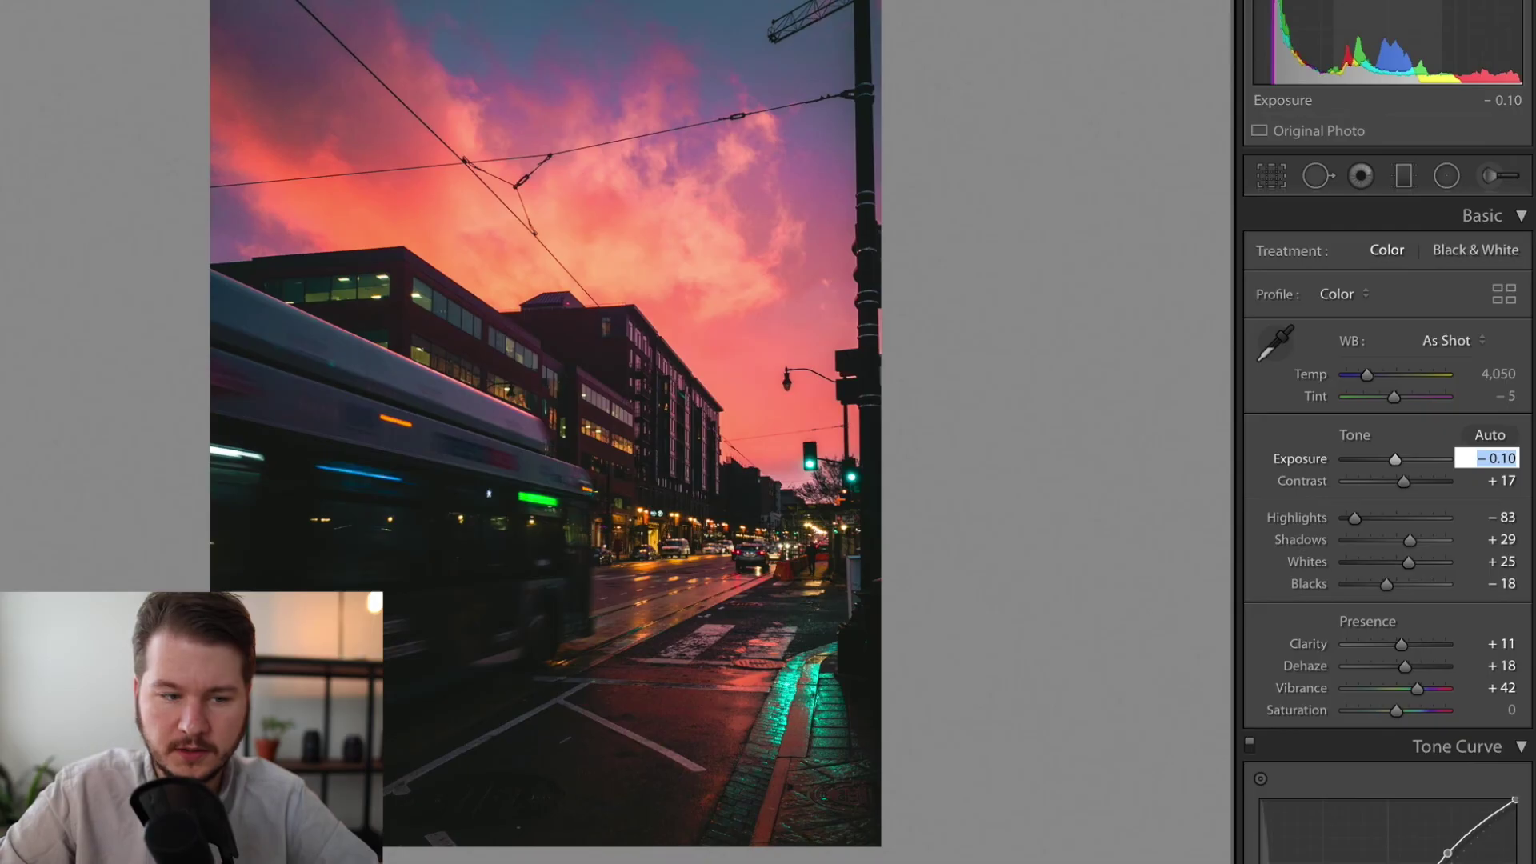